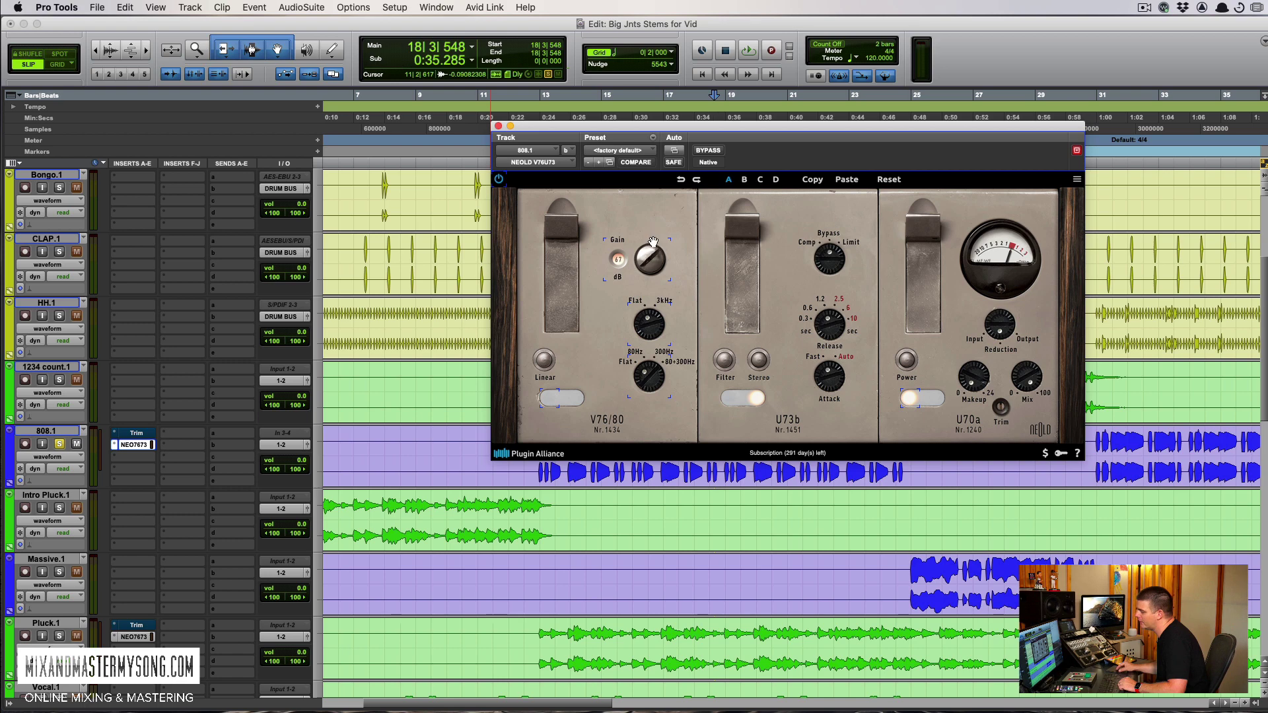
Turn the V76/80 preamp gain up and back down on the 808.1 track, and shift the plugin window slightly
left_click_drag(651, 248, 652, 198)
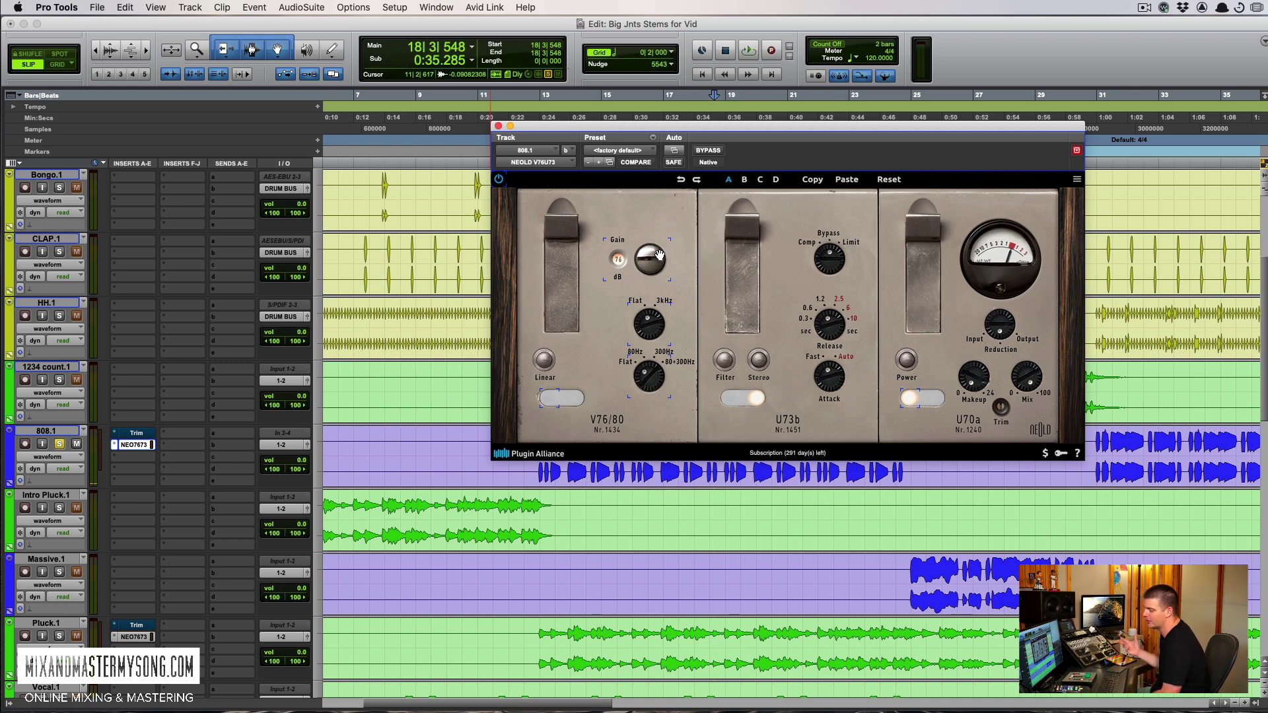
left_click_drag(658, 255, 657, 427)
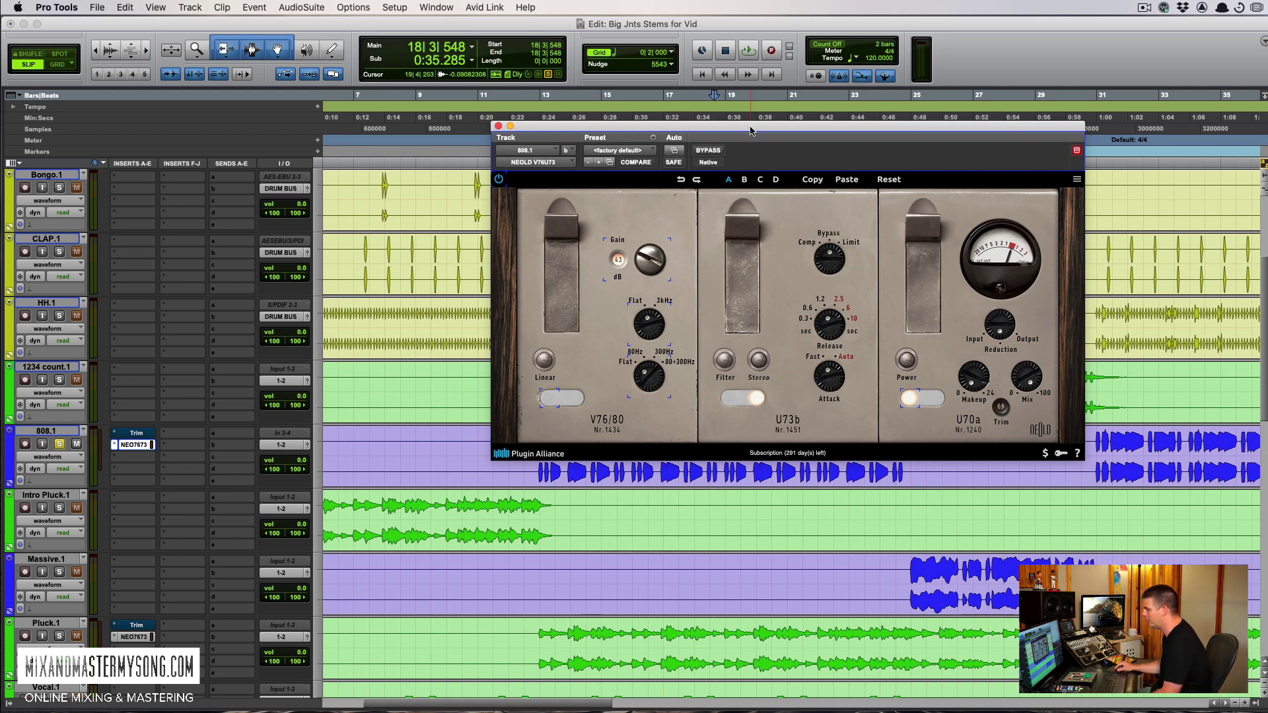
left_click_drag(756, 134, 715, 131)
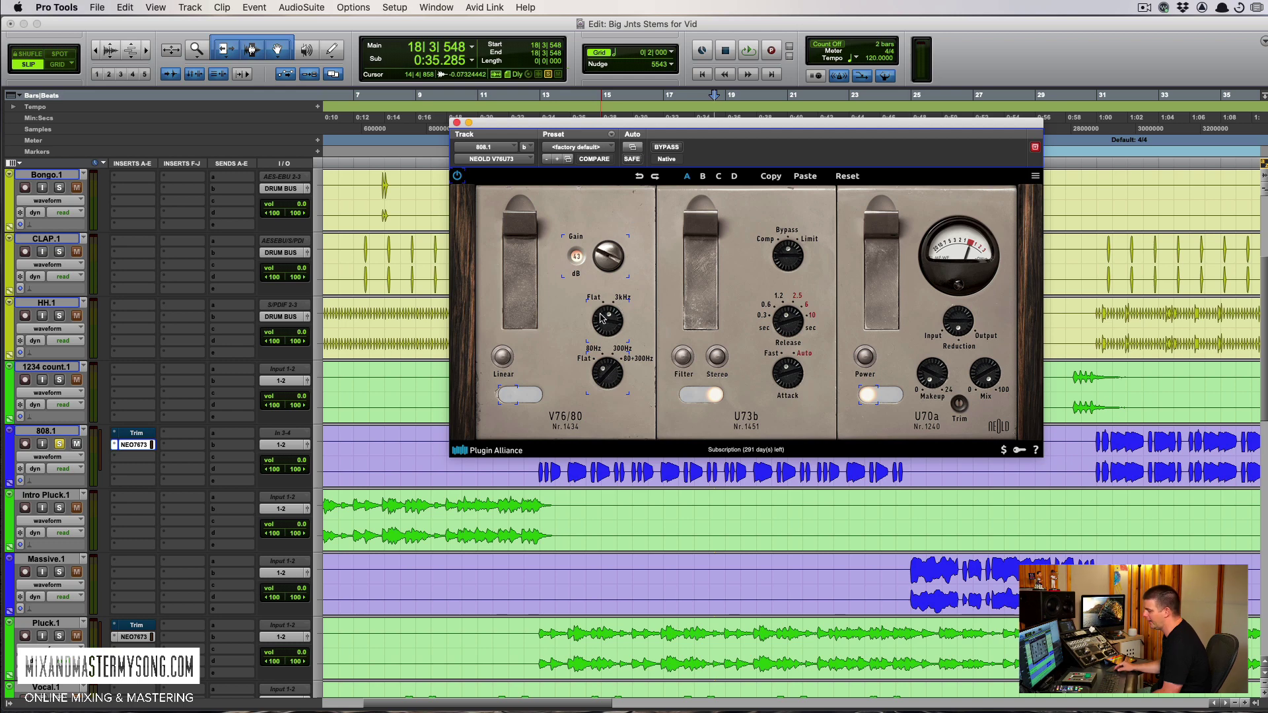
Toggle the V76/80 Linear switch on and off several times, leaving it off
left_click(497, 355)
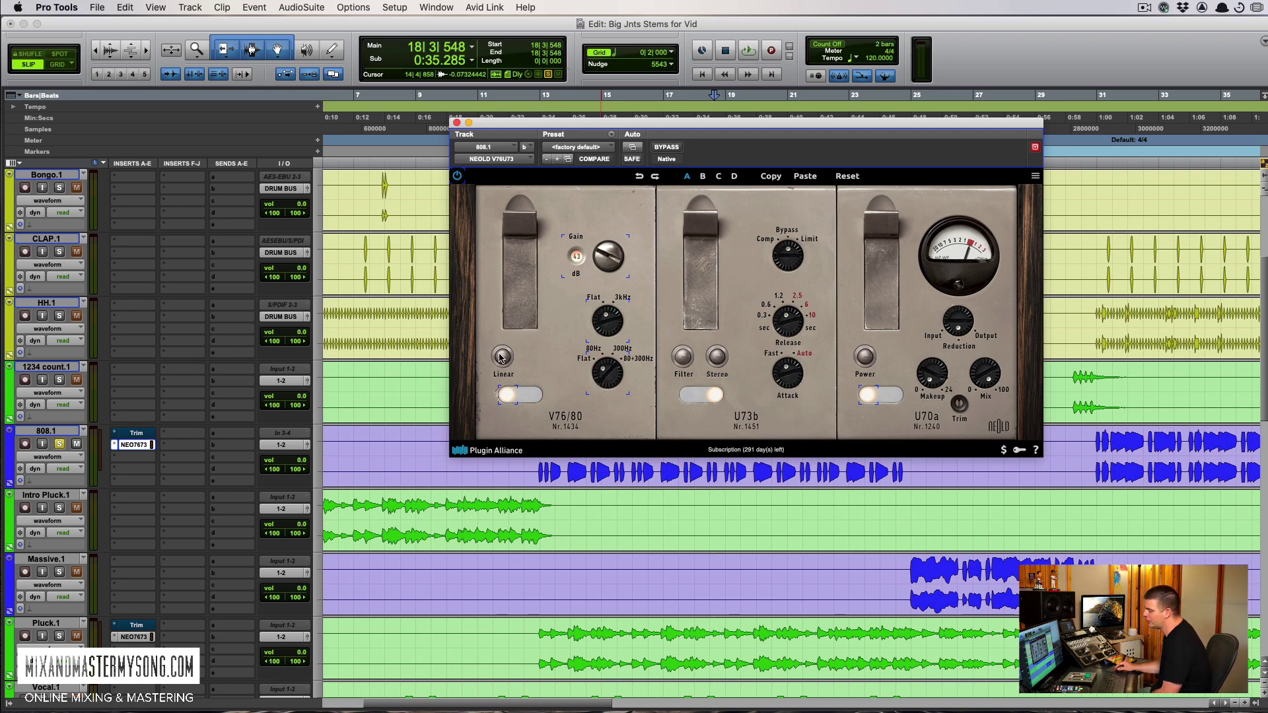
left_click(501, 357)
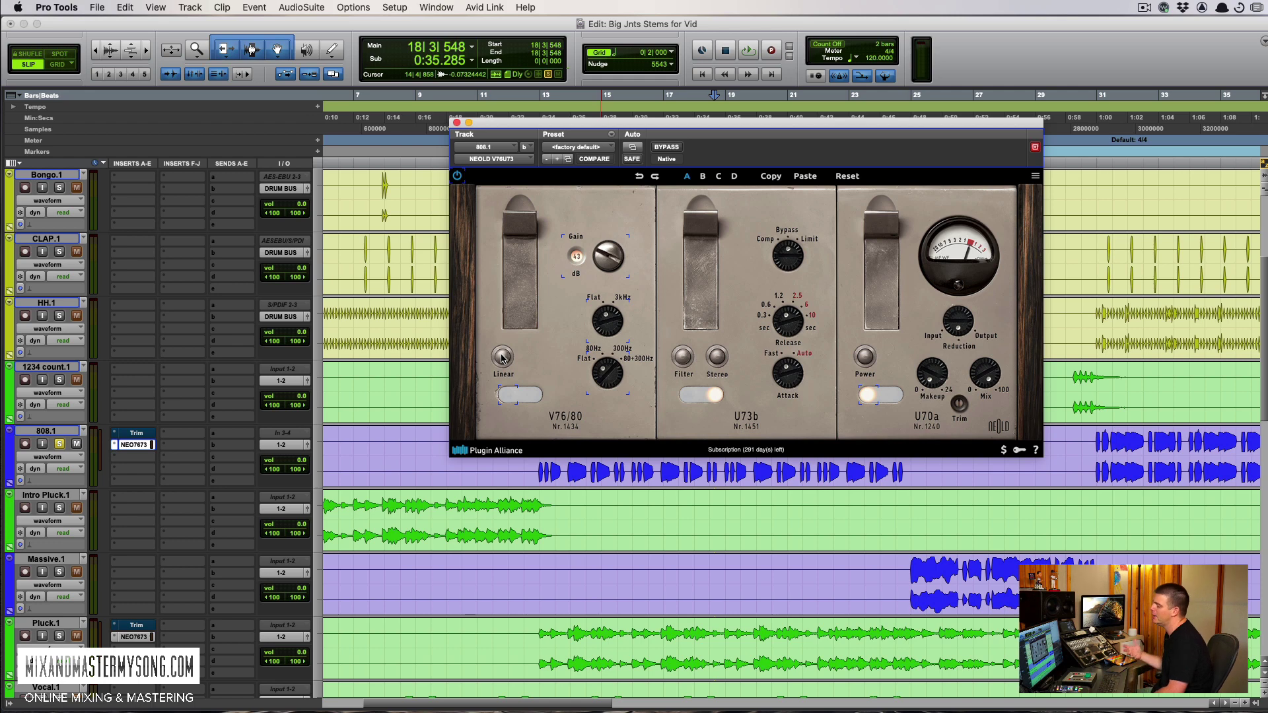
left_click(502, 357)
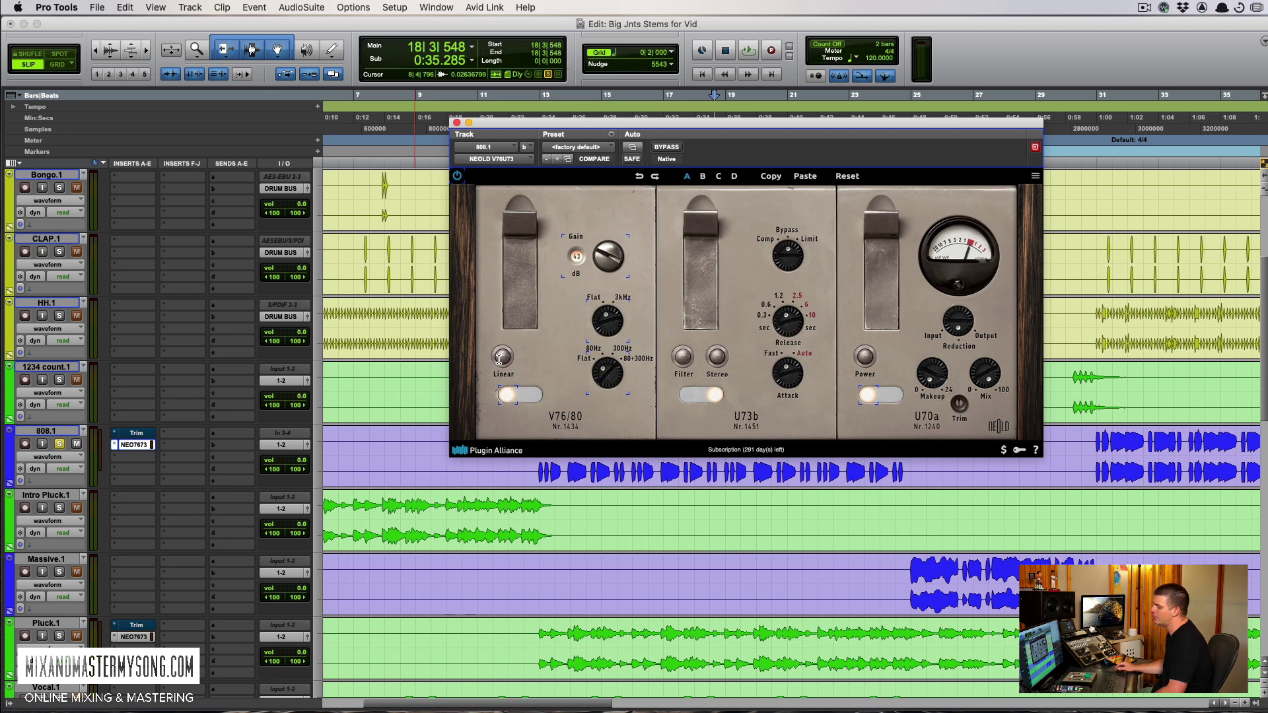
left_click(499, 358)
left_click(499, 361)
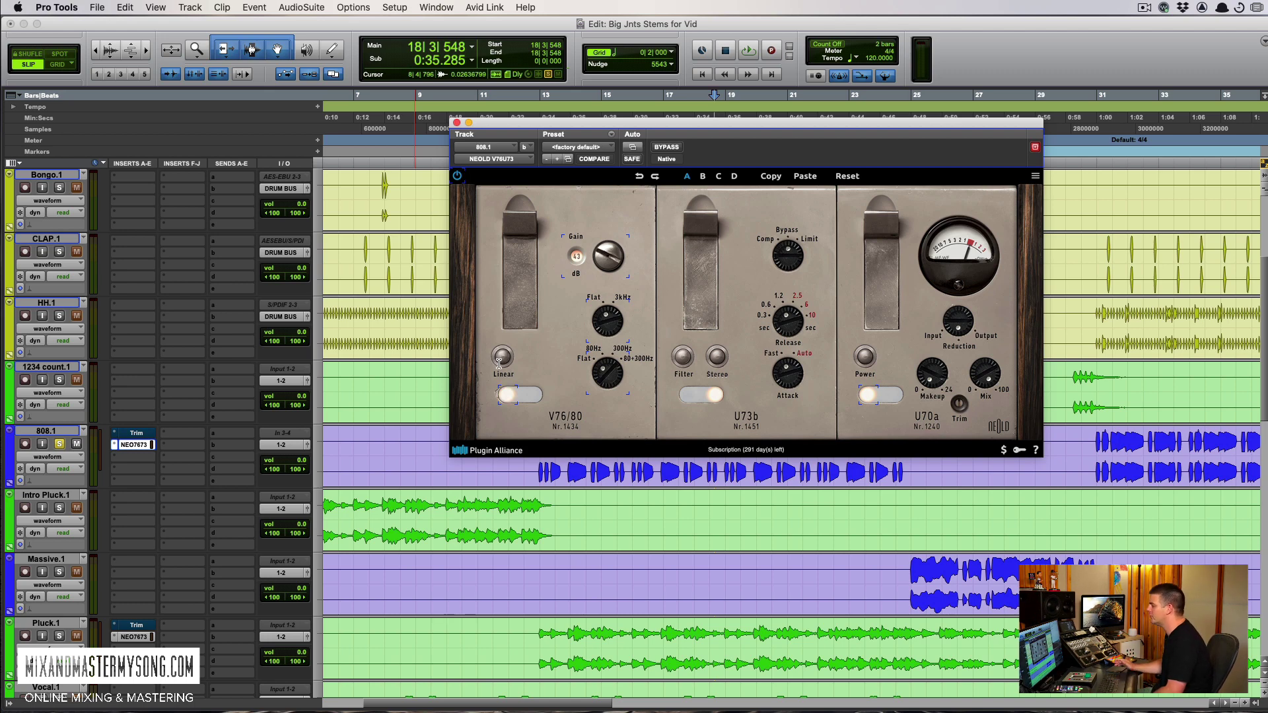
left_click(501, 360)
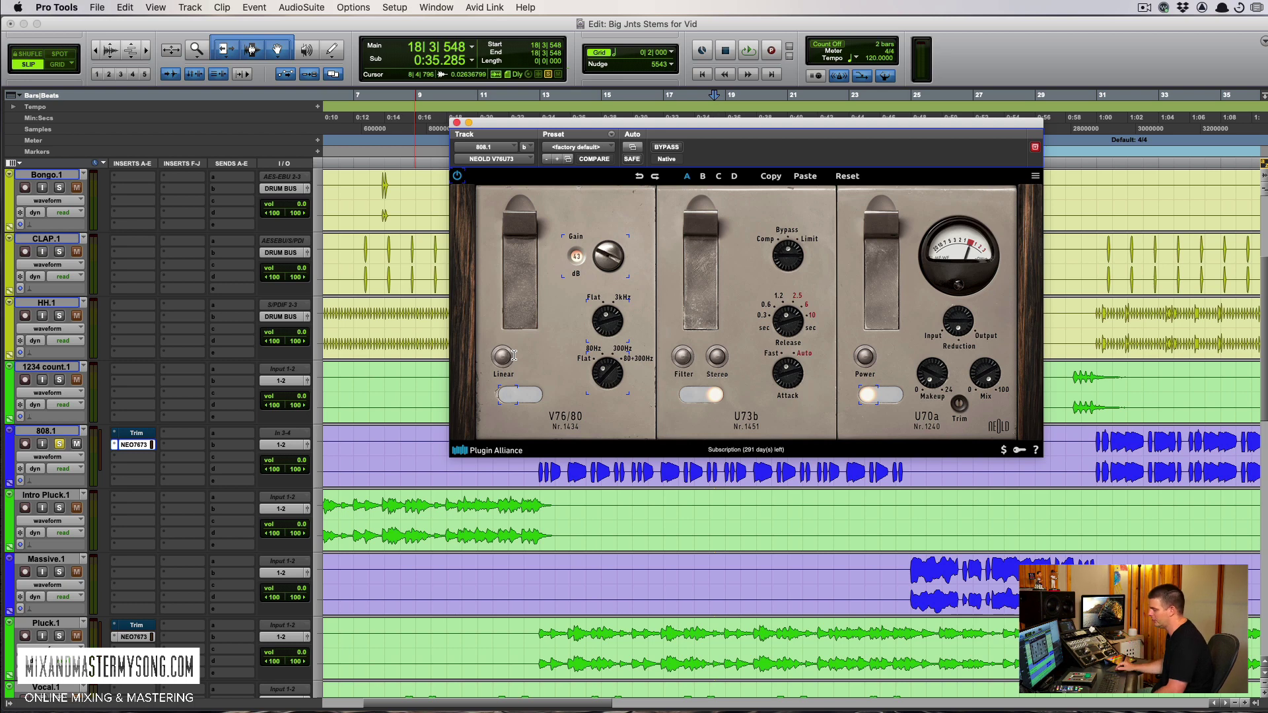
left_click(510, 355)
left_click(505, 352)
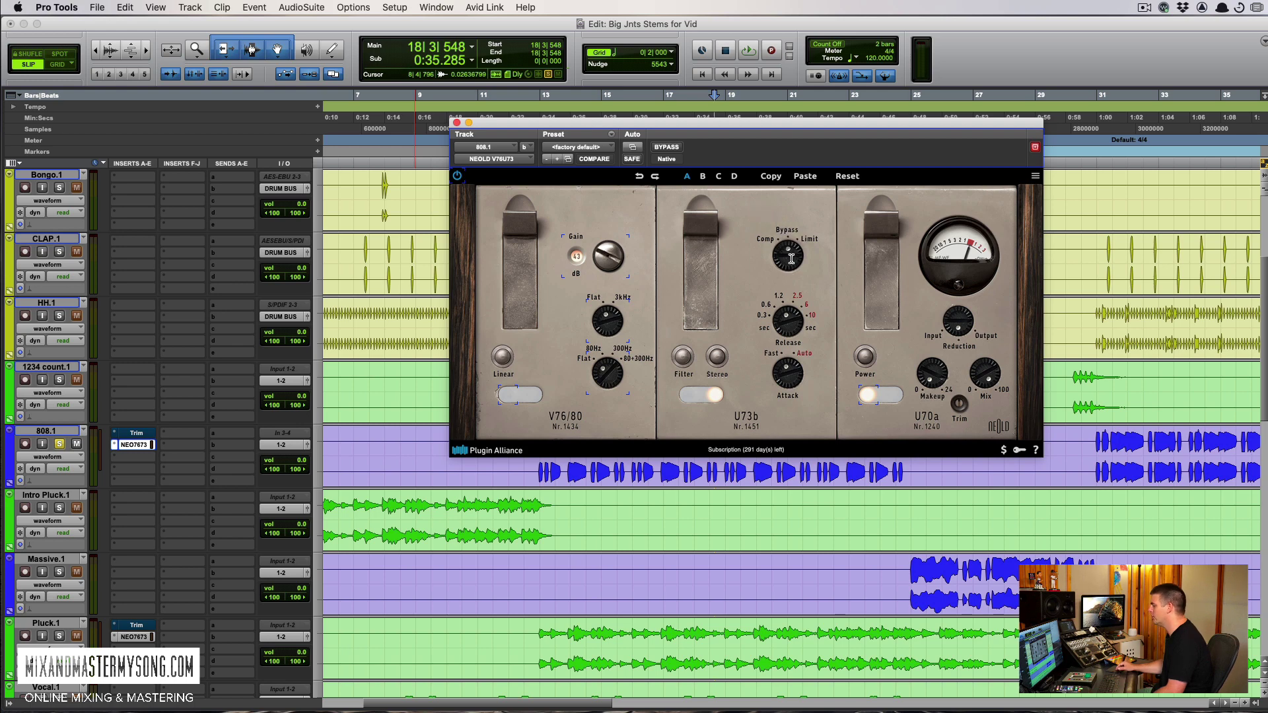
Adjust the U73b compressor's Release control
left_click(812, 239)
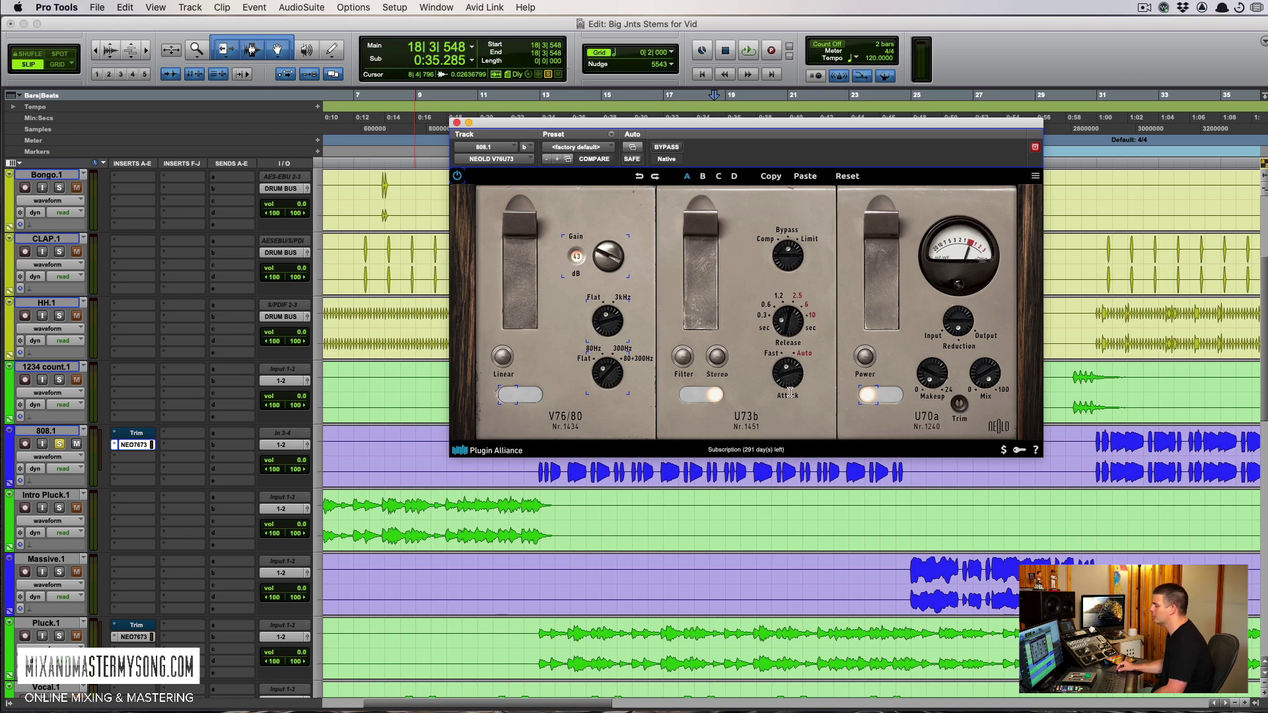
left_click_drag(800, 323, 794, 360)
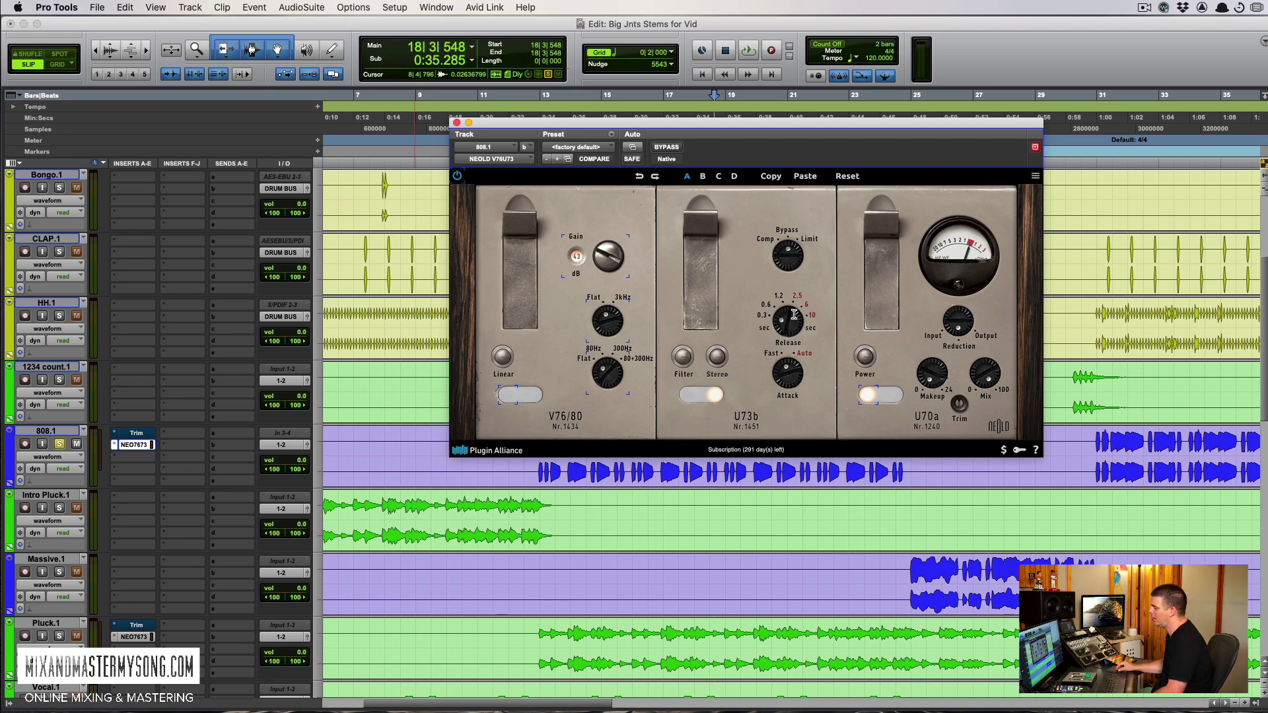
left_click_drag(793, 314, 783, 350)
Toggle the U73b Filter and Stereo switches, leaving Filter off and Stereo on
left_click(683, 363)
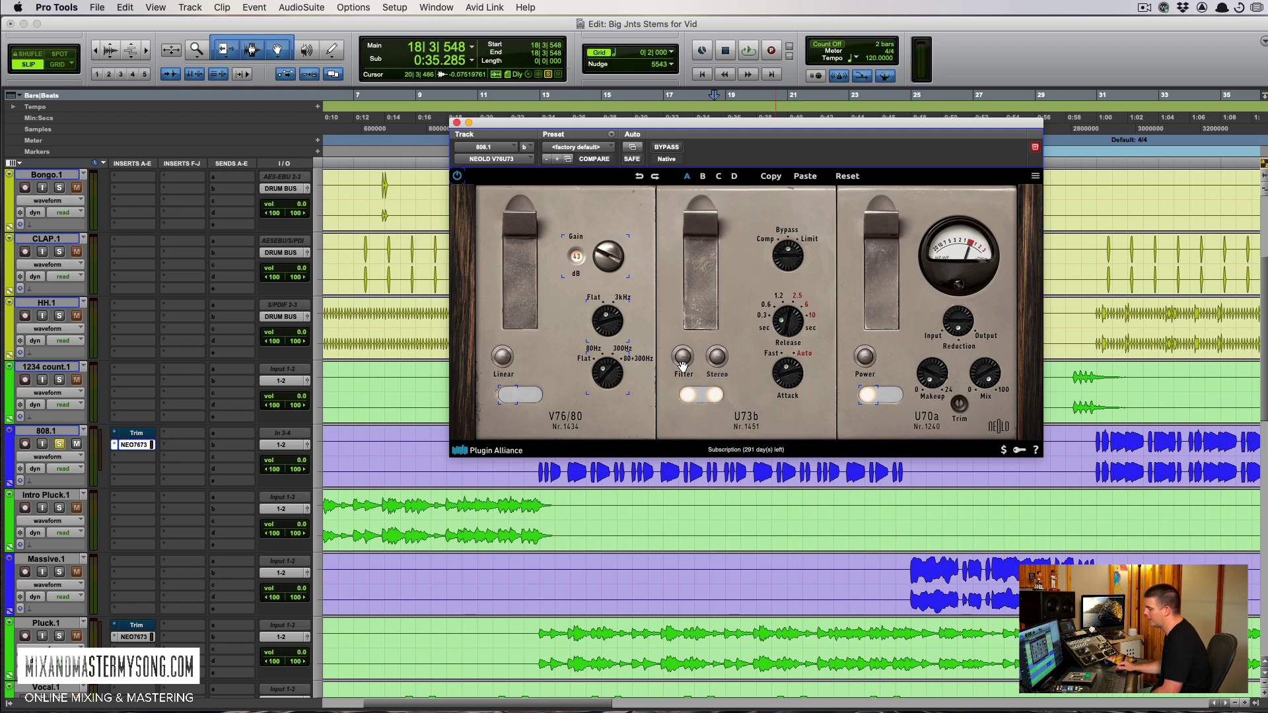
left_click(682, 360)
left_click(717, 357)
left_click(717, 356)
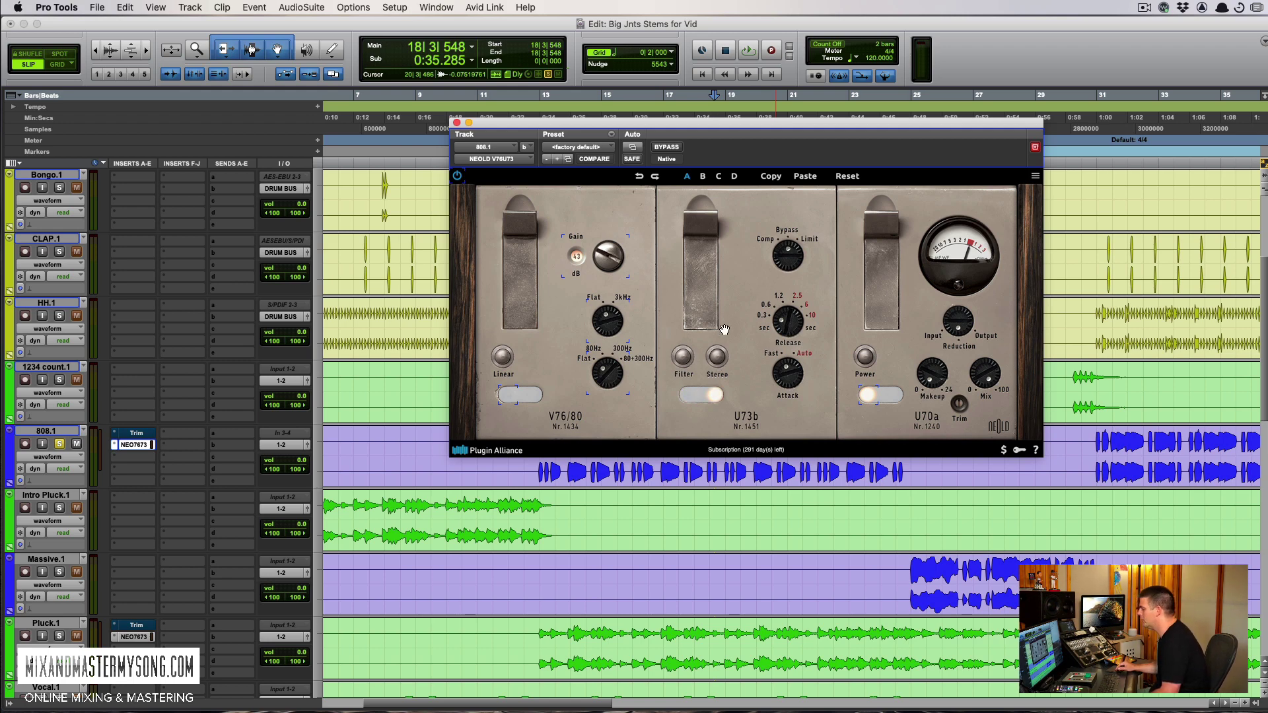
left_click(717, 357)
left_click(717, 357)
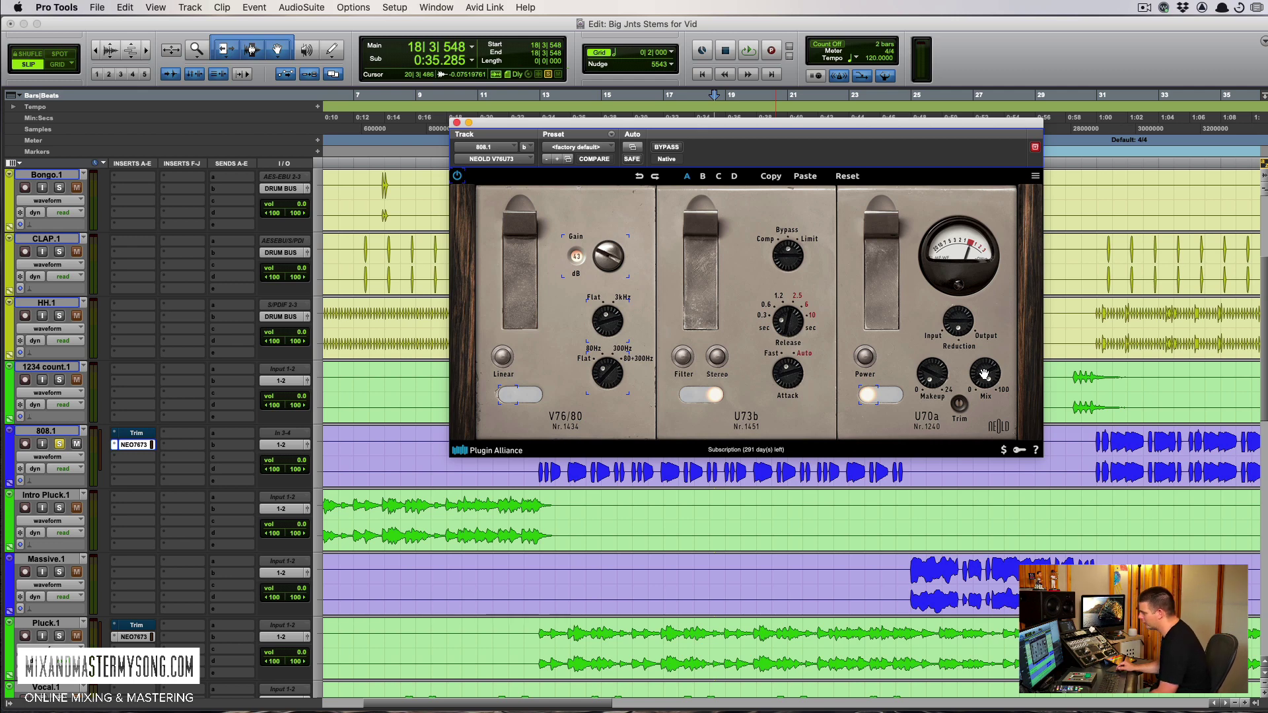
Adjust the U70a Trim control and raise the V76/80 preamp gain
mouse_move(924, 383)
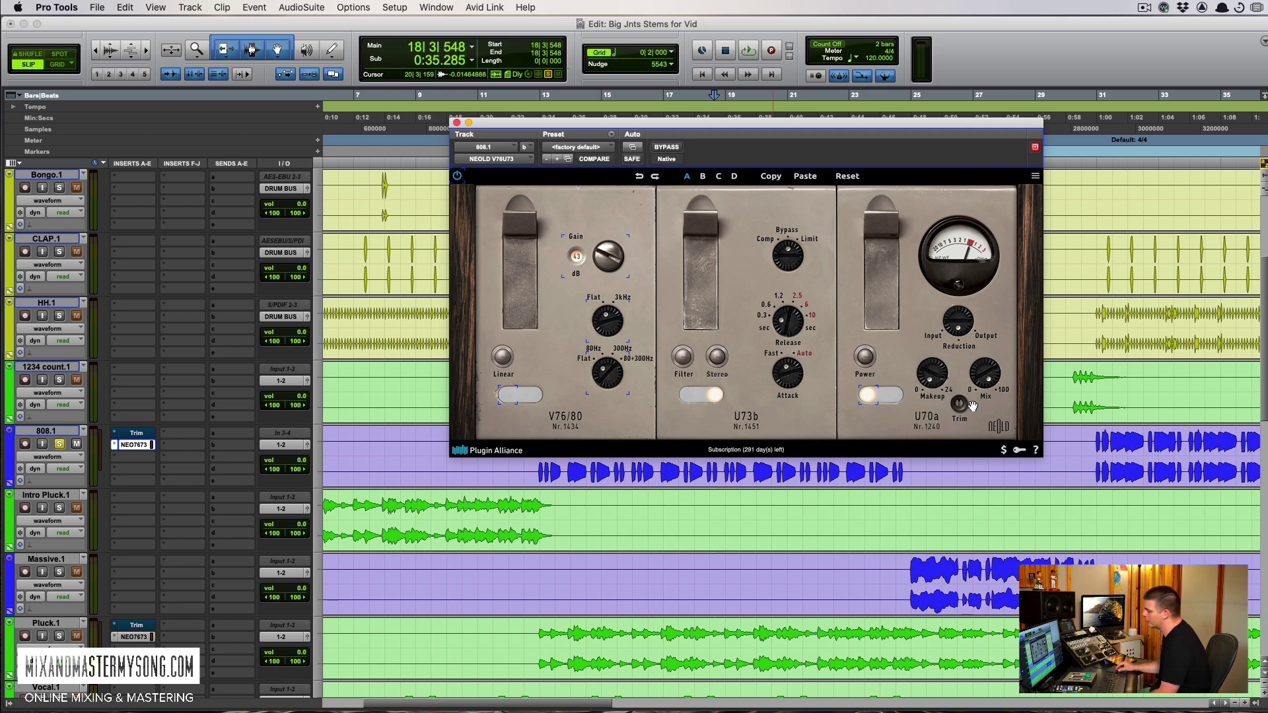
left_click_drag(961, 404, 959, 418)
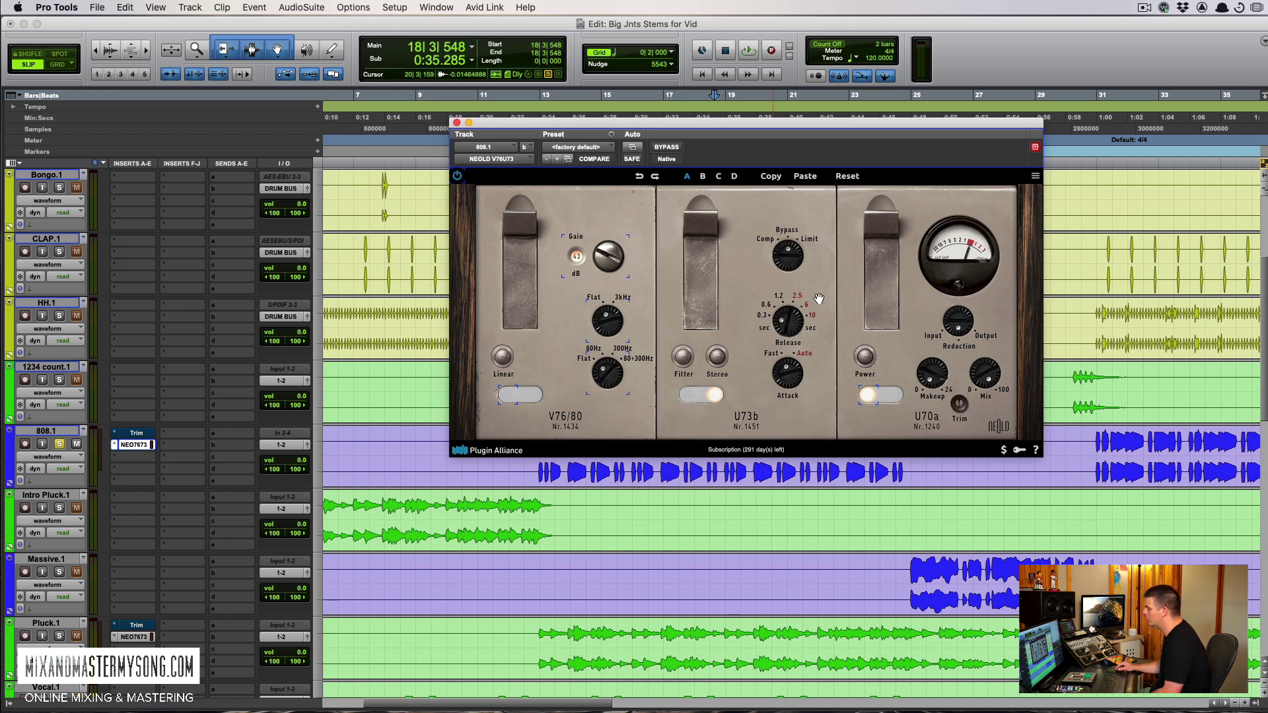
mouse_move(936, 376)
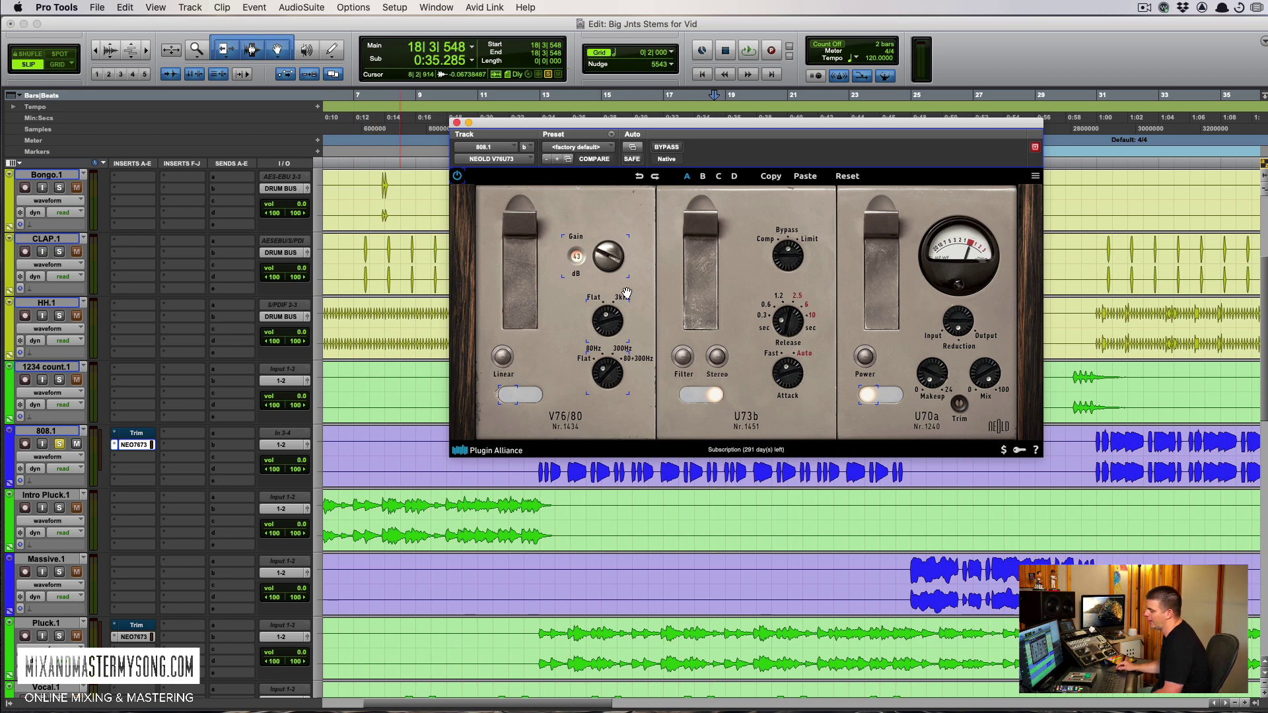
left_click_drag(606, 271, 626, 130)
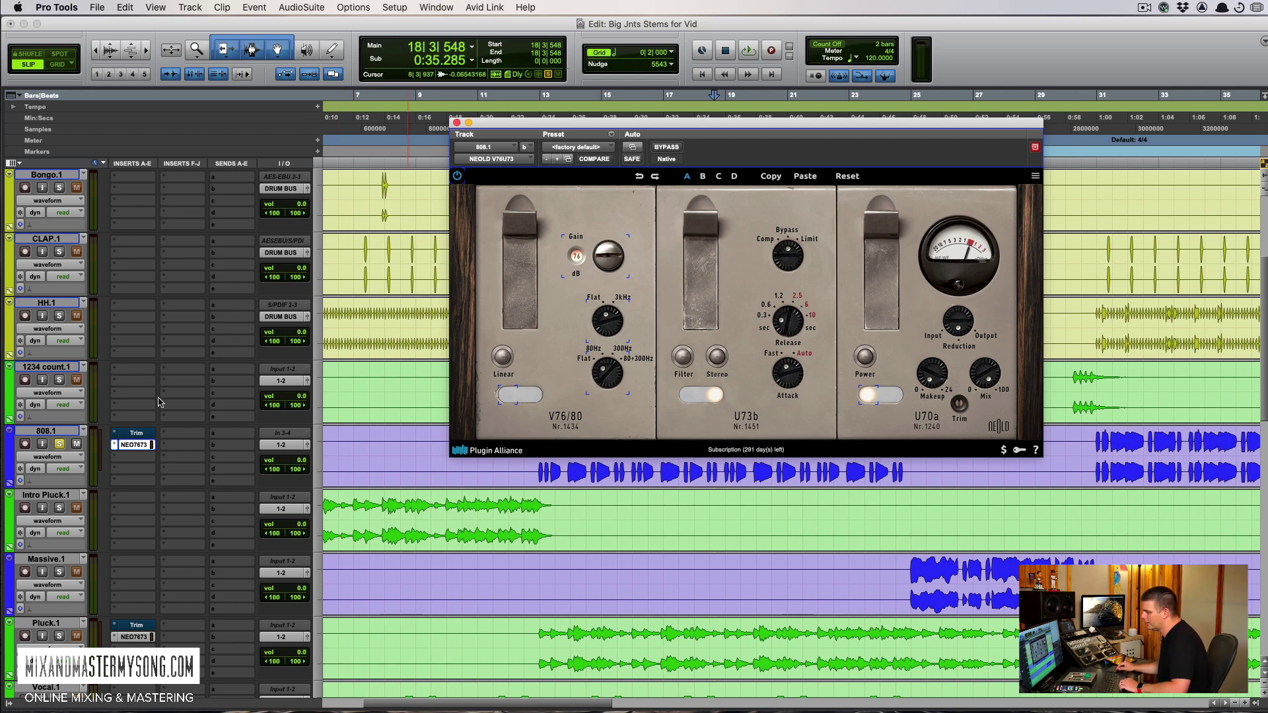
Close and reopen the NEOLD V76U73 plugin on the 808.1 track and reposition its window
left_click(136, 445)
left_click(137, 446)
left_click(136, 445)
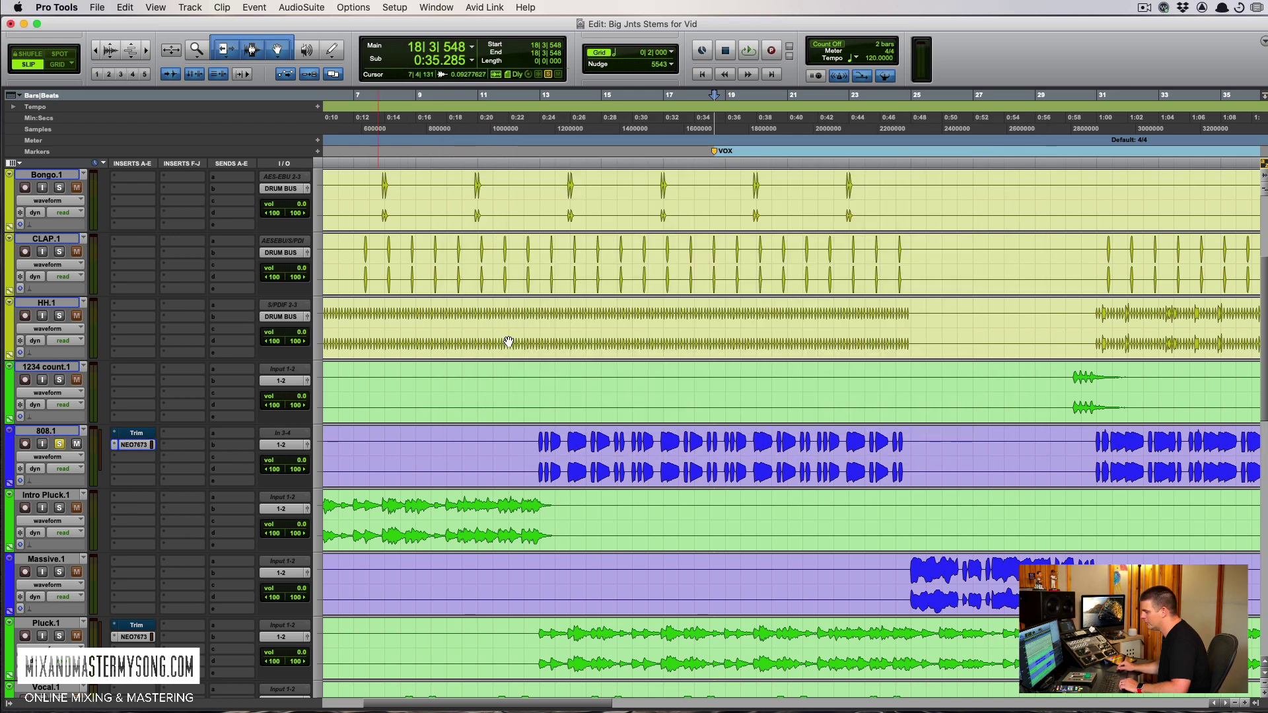
left_click(147, 445)
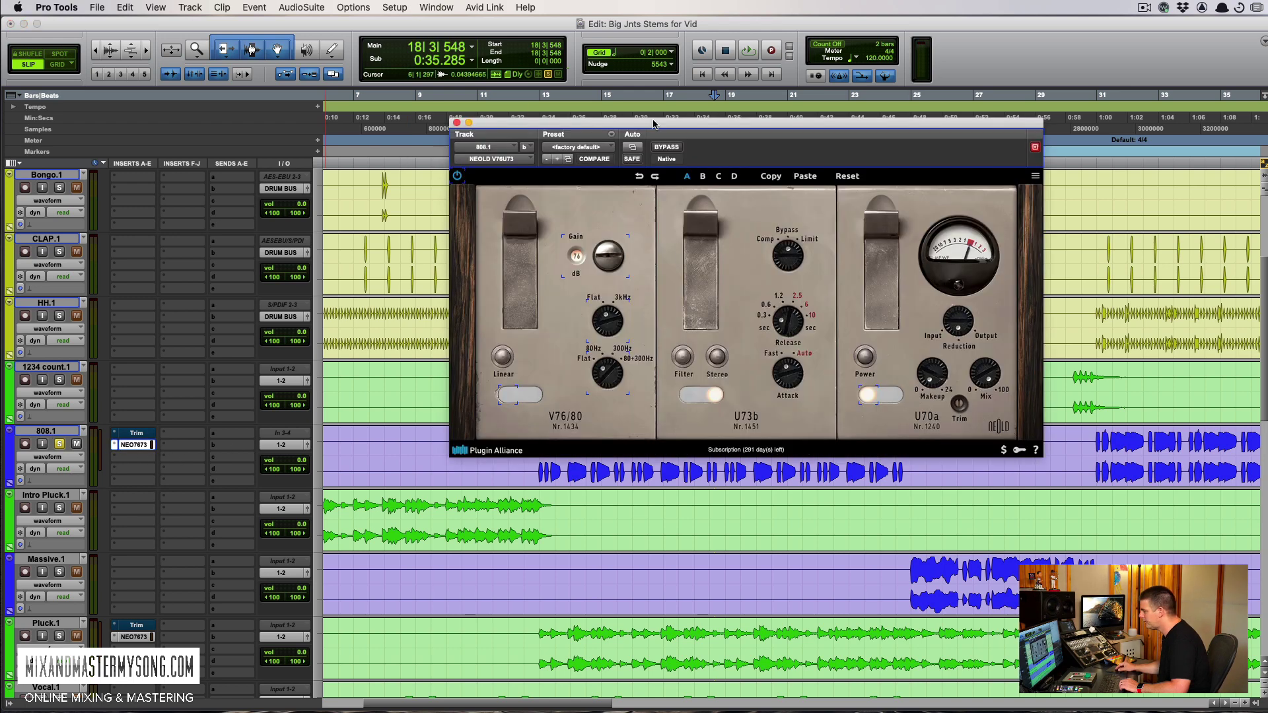
left_click_drag(654, 124, 723, 146)
Lower the V76/80 gain, open the preset list without loading a preset, and turn the gain up again
left_click_drag(676, 279, 674, 317)
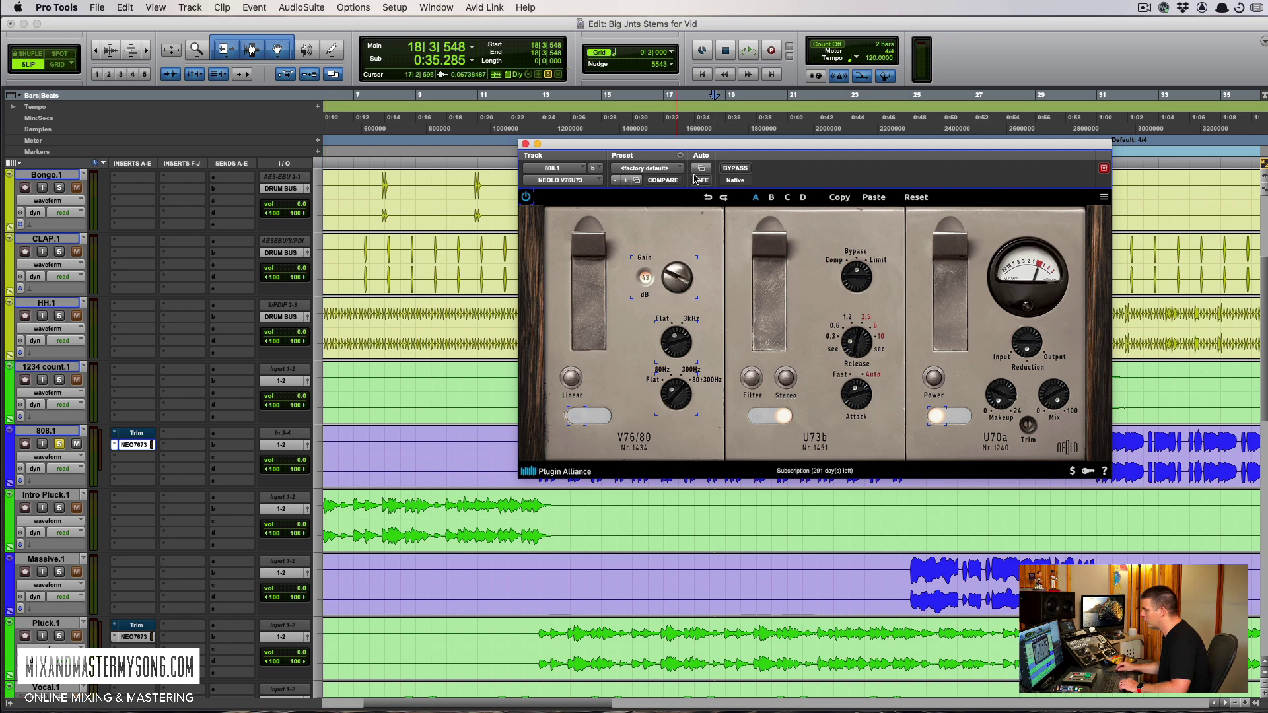
left_click(667, 170)
left_click(665, 169)
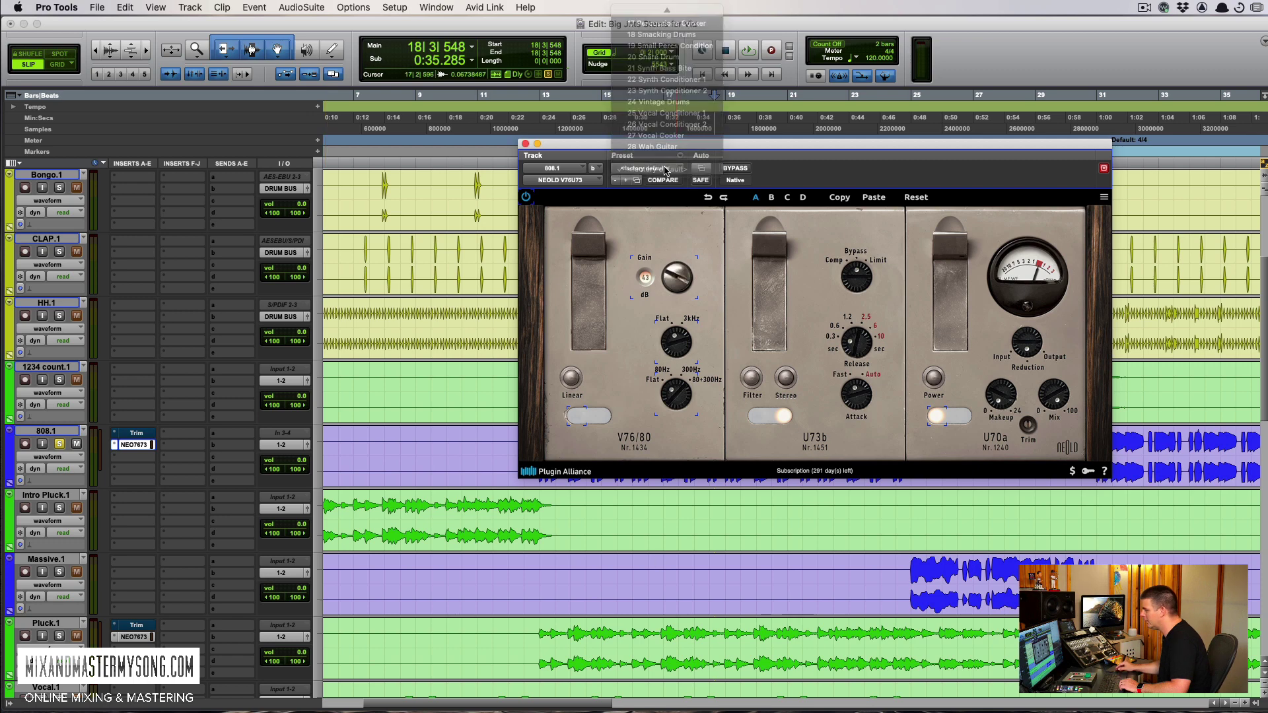
left_click_drag(684, 283, 685, 269)
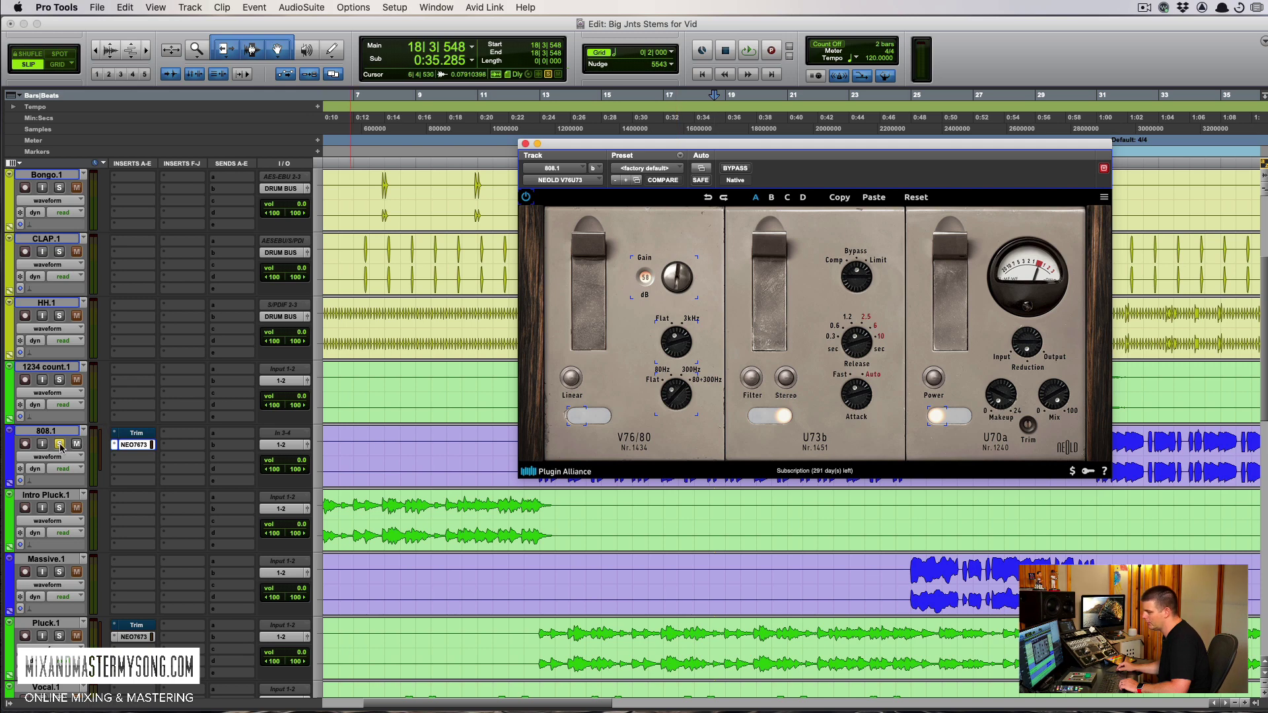
Audition the soloed 808.1 track and select 22|1|133 to 23|3|000 on it for loop playback
key("space")
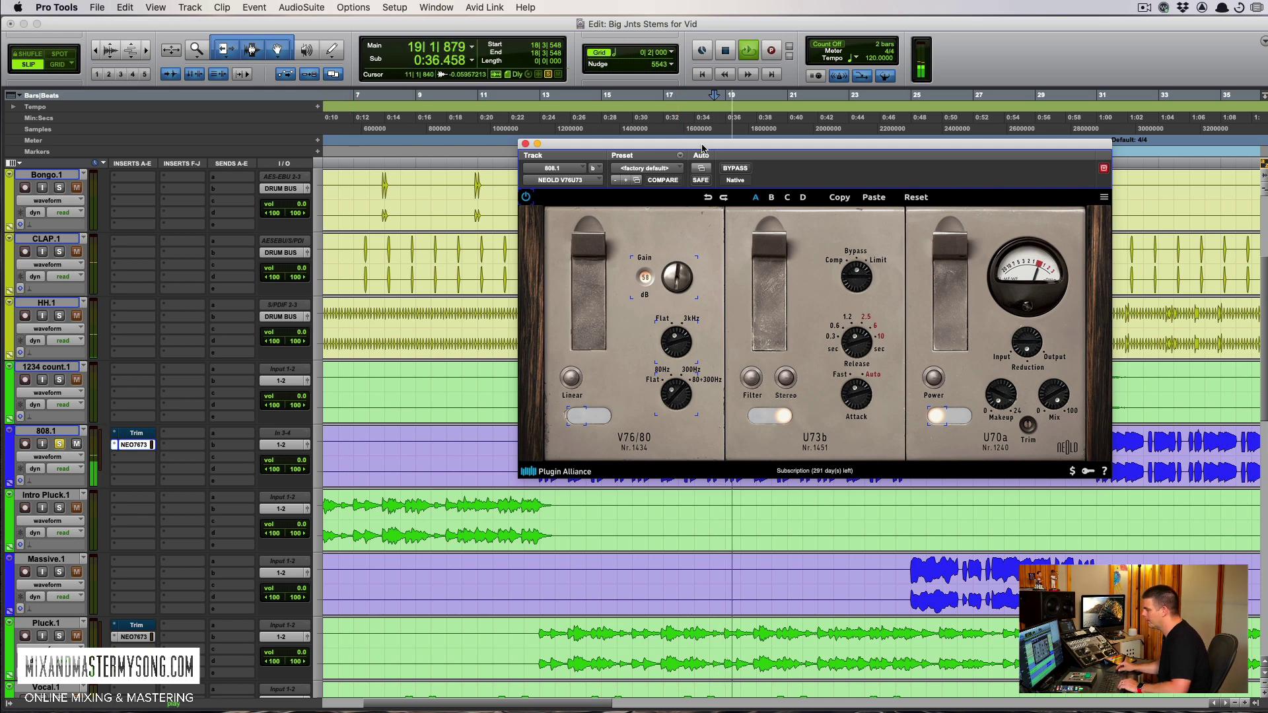
left_click_drag(792, 143, 755, 111)
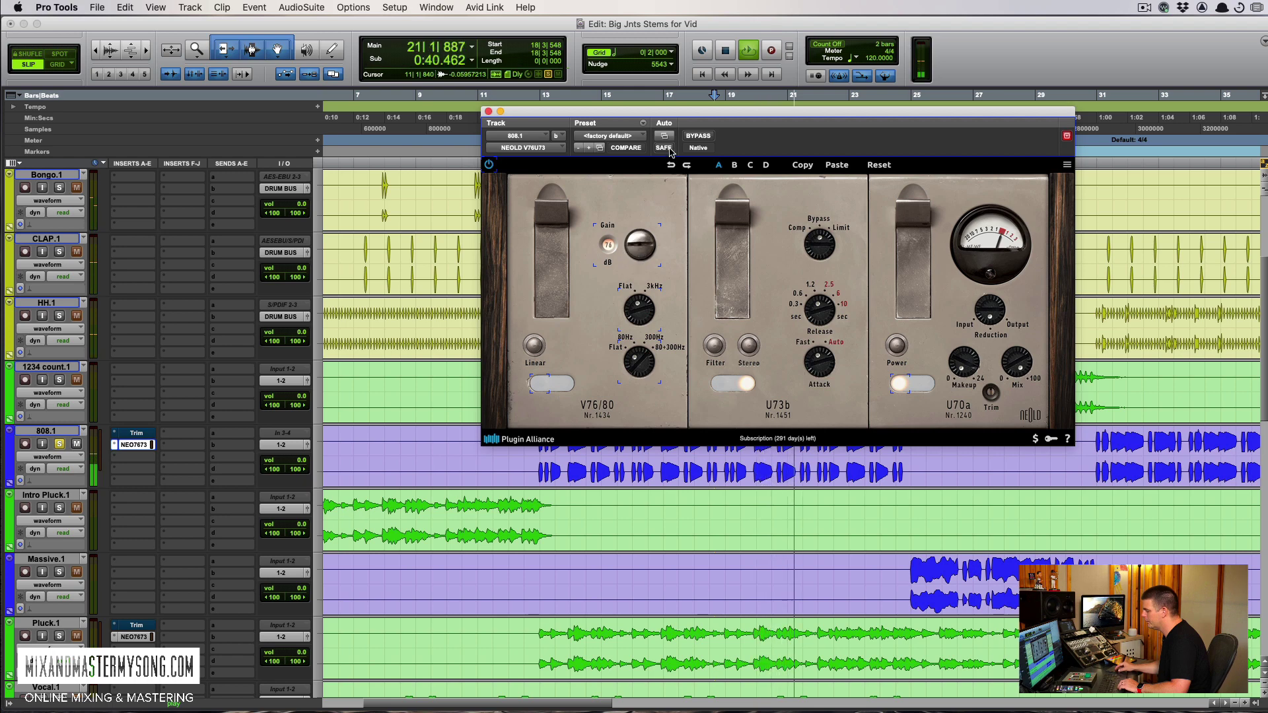
left_click(755, 455)
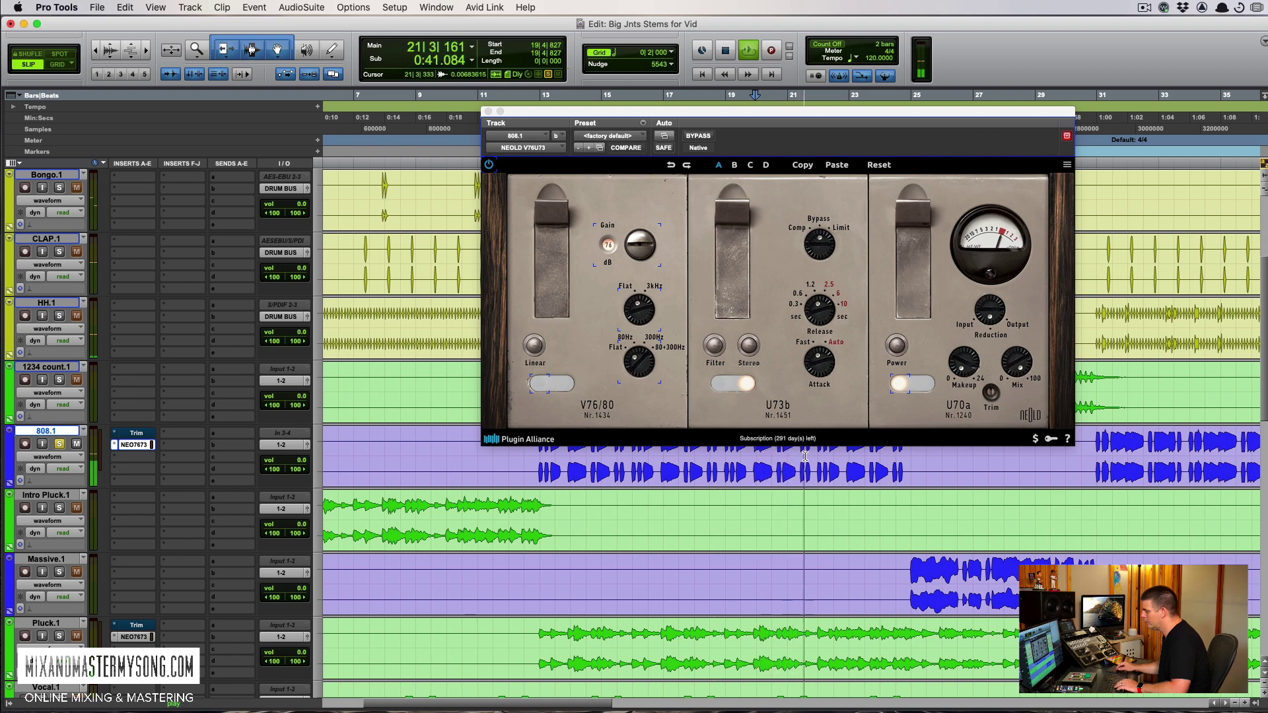
left_click_drag(820, 456, 865, 457)
key("space")
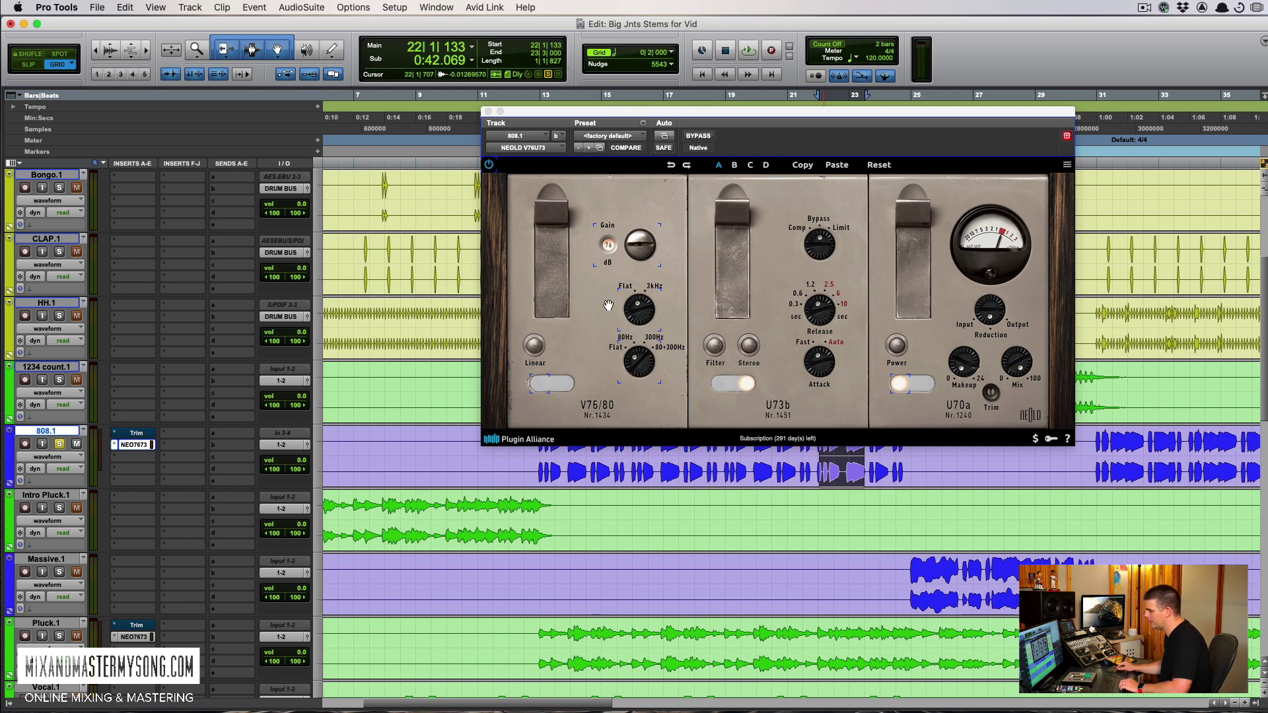
left_click(747, 50)
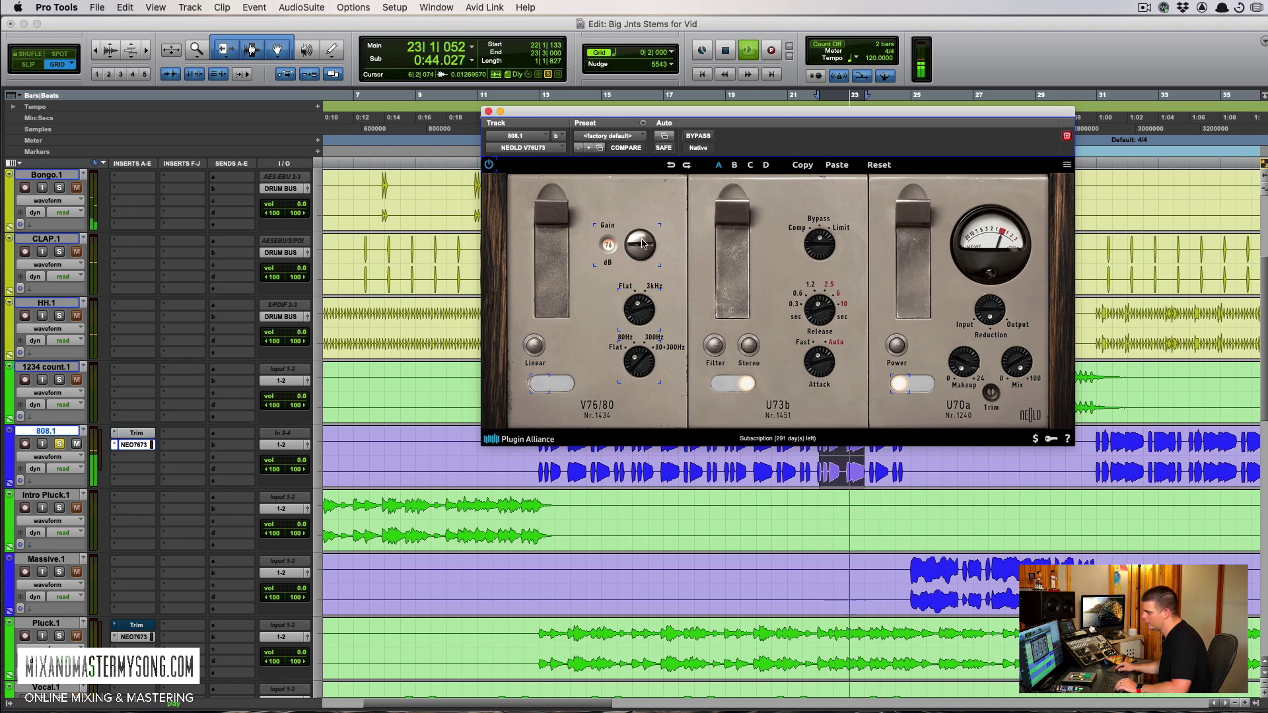
Sweep the V76/80 gain down and back up while the 808 selection loops, and stop playback
left_click_drag(629, 232, 608, 514)
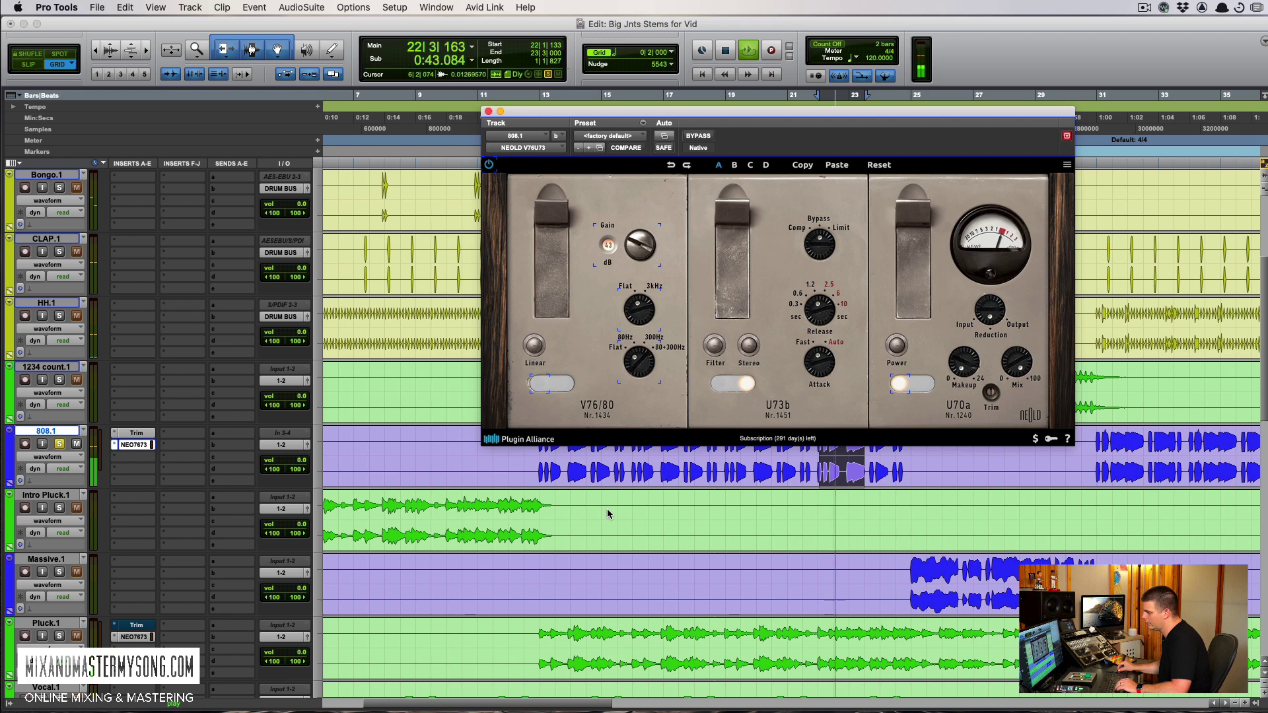
left_click_drag(608, 513, 655, 214)
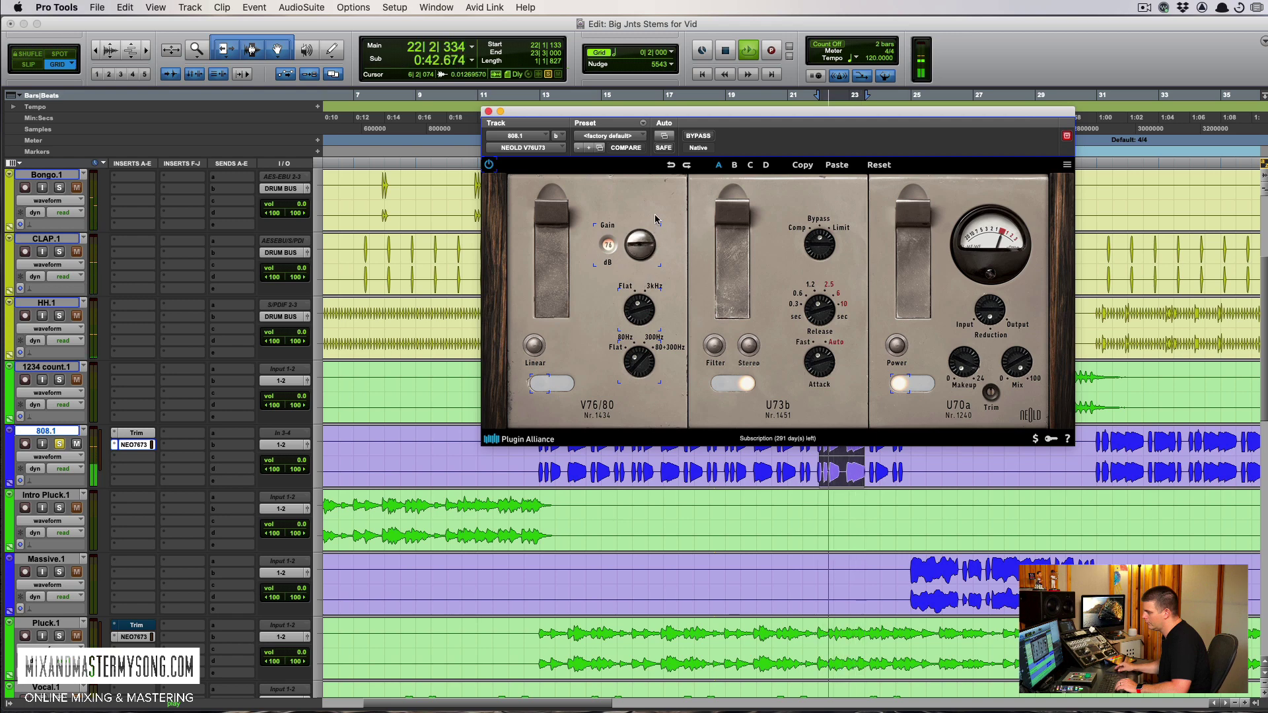
key("space")
Switch to Slip mode, extend the 808.1 selection's start to 21|4|602, and play the loop
key("F2")
left_click(815, 453, "shift")
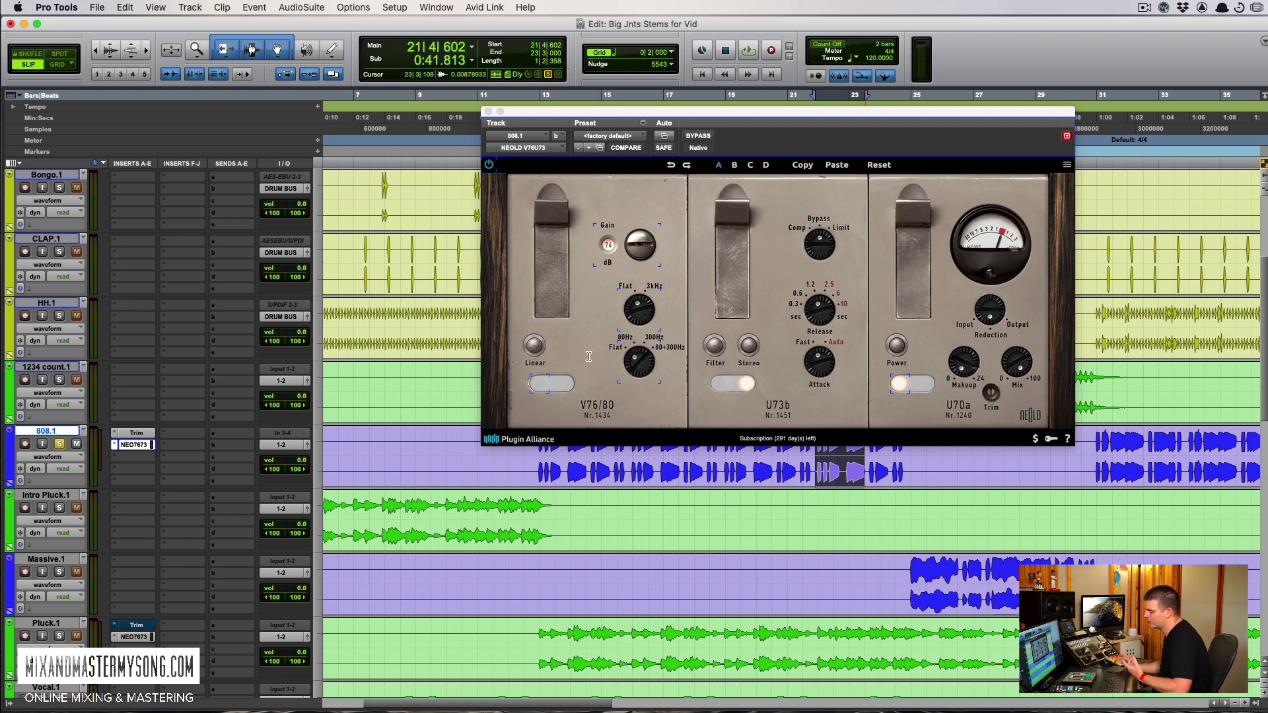
key("space")
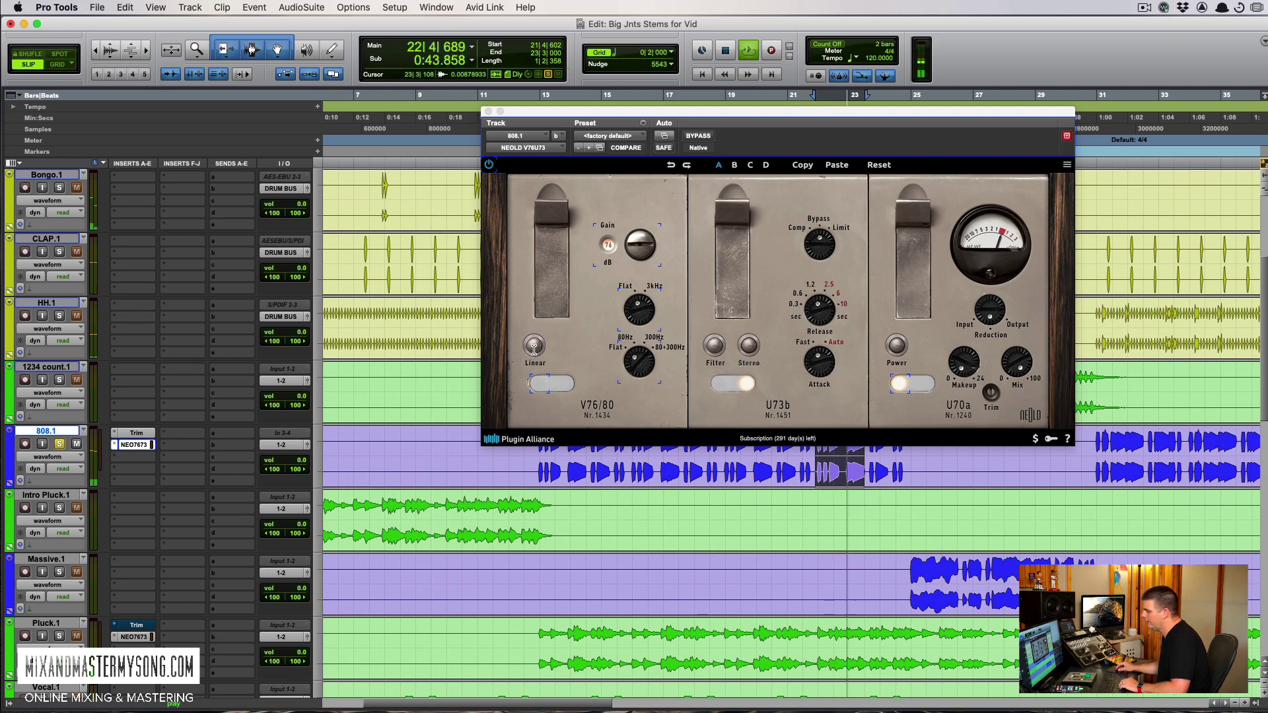
Compare the looping 808 with the Linear switch on and off, leave it off, and stop playback
left_click(535, 348)
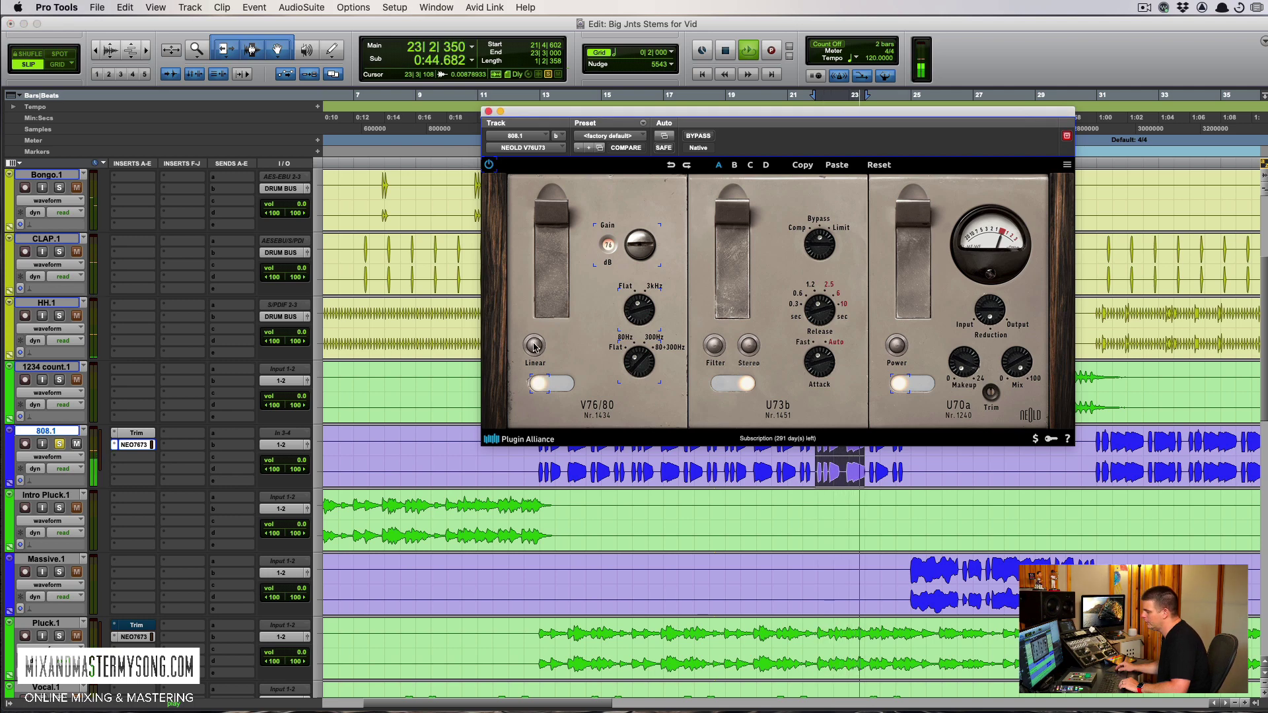
left_click(536, 346)
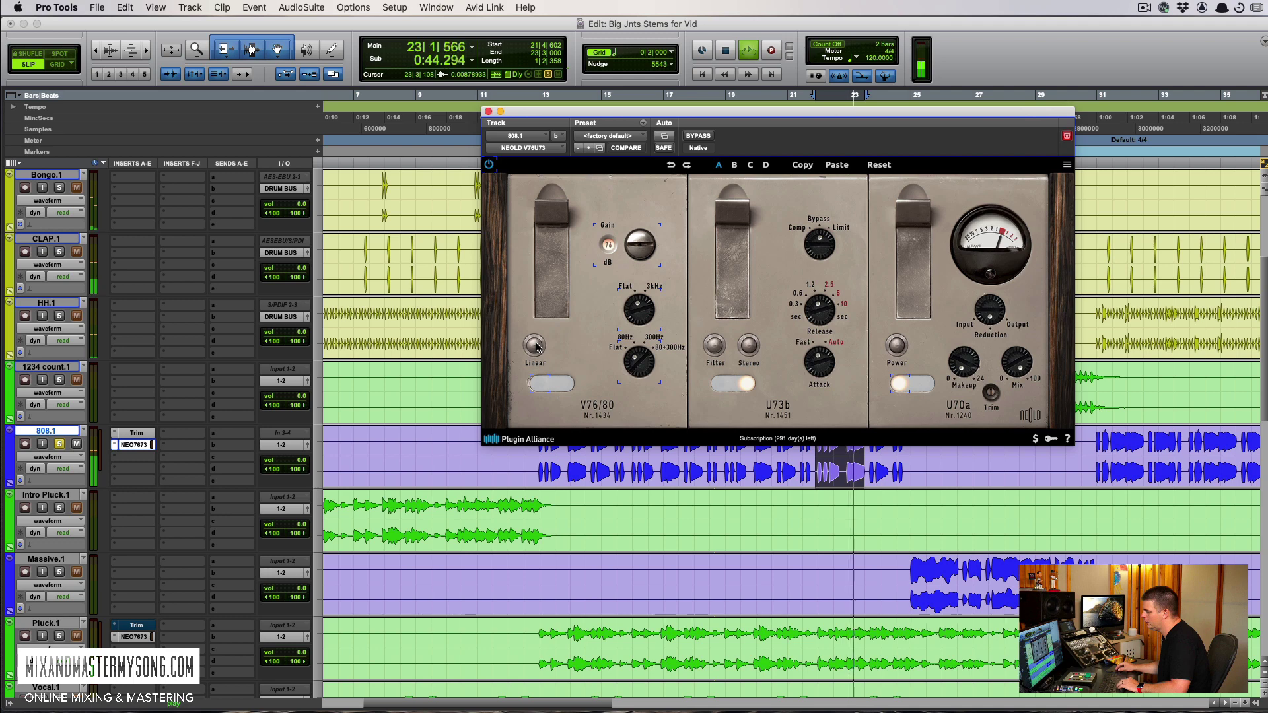
key("space")
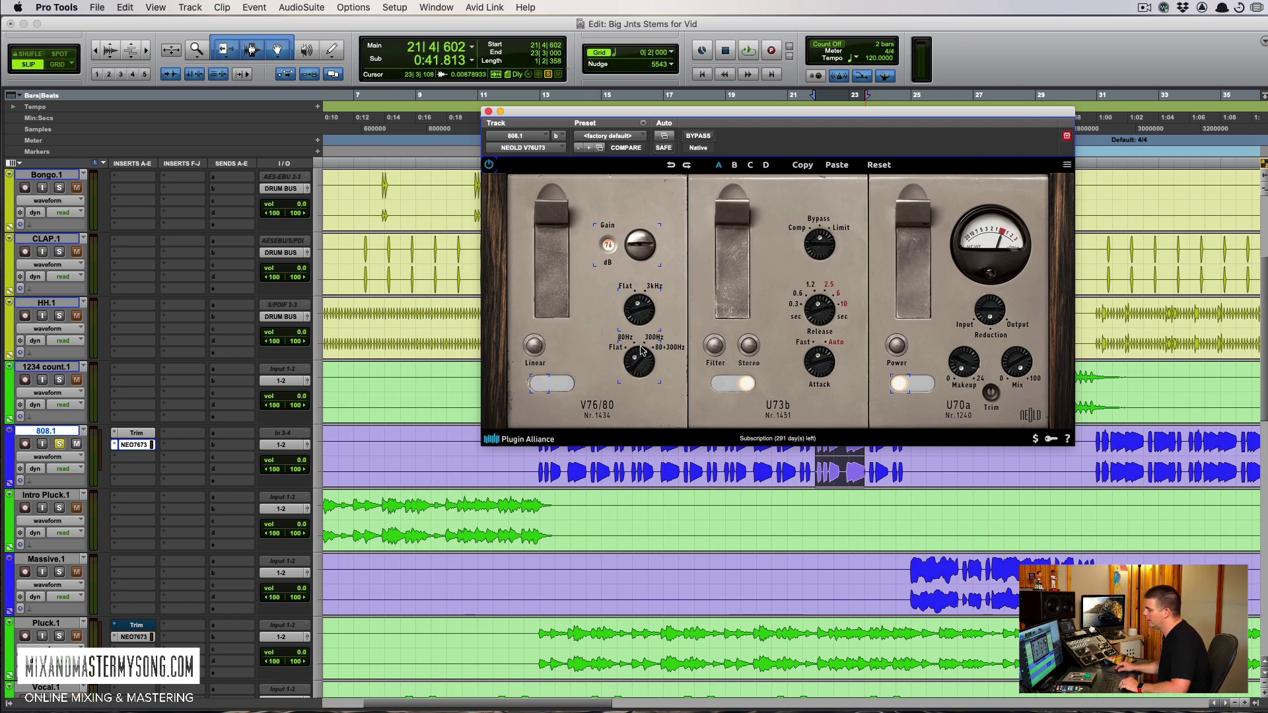
Loop the 808 selection, trim the V76/80 gain slightly, and raise the U70a makeup gain
key("space")
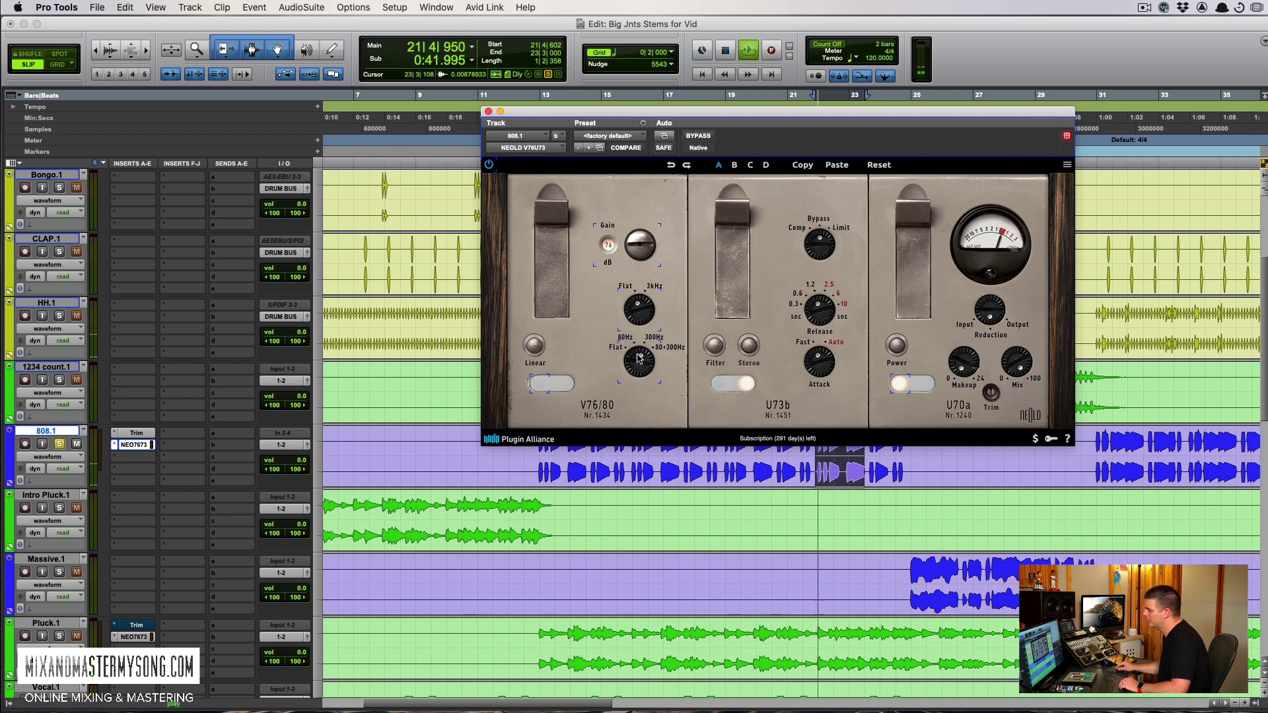
key("space")
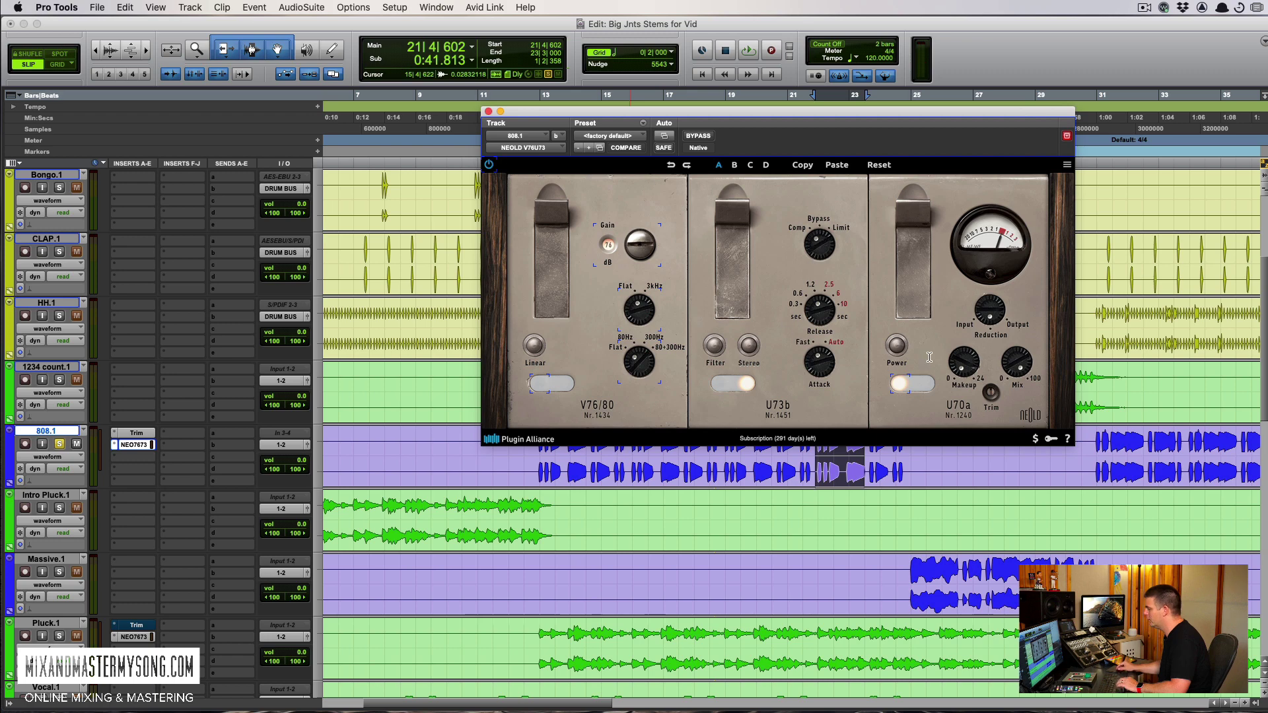
key("space")
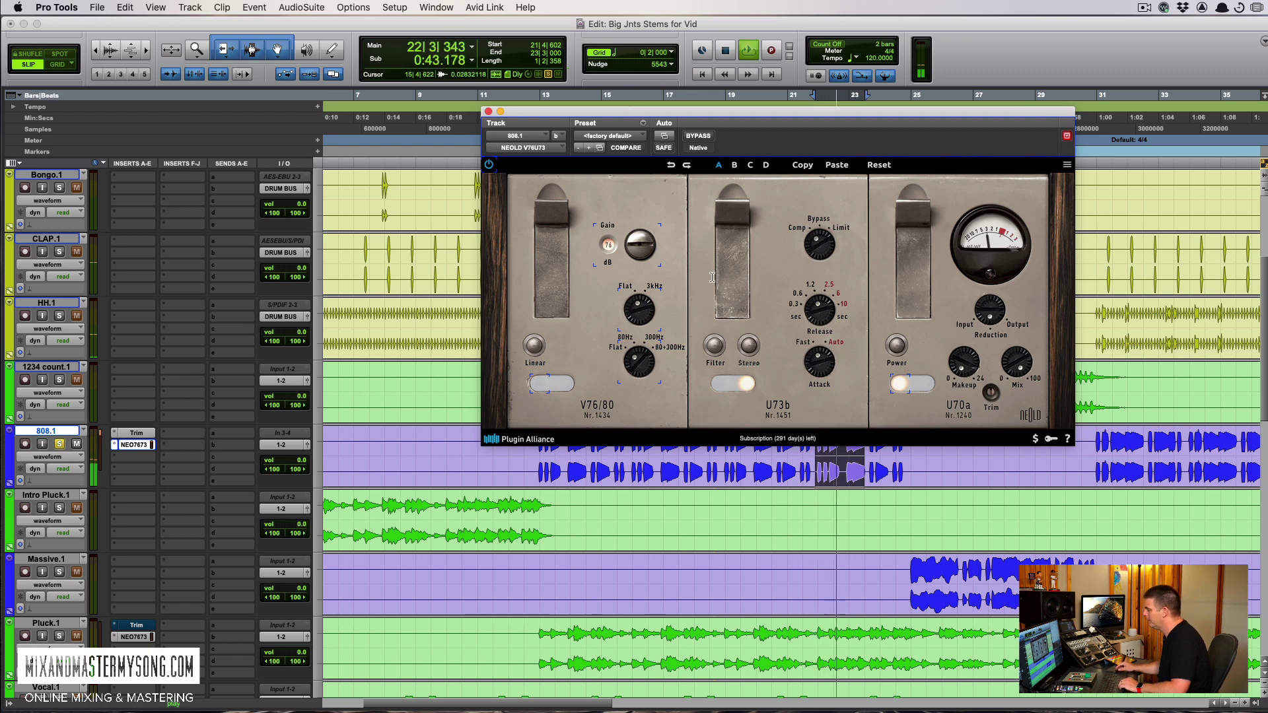
left_click_drag(639, 246, 637, 267)
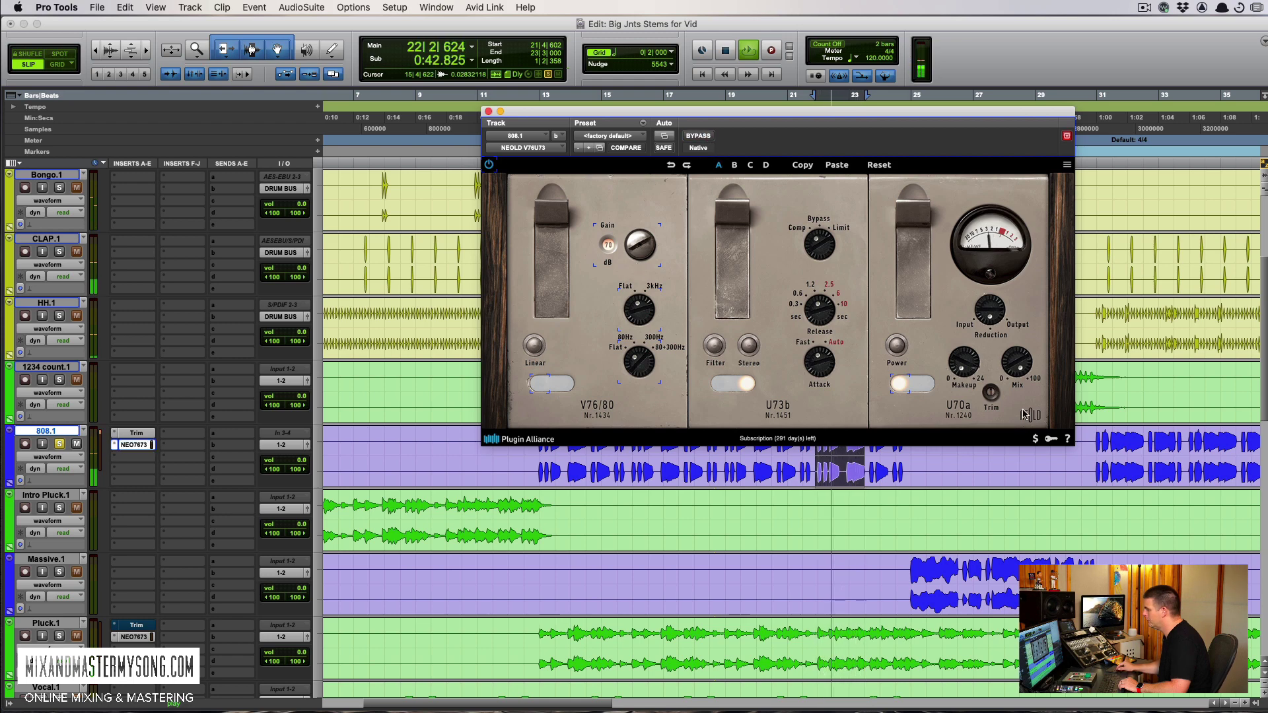
left_click_drag(959, 360, 959, 340)
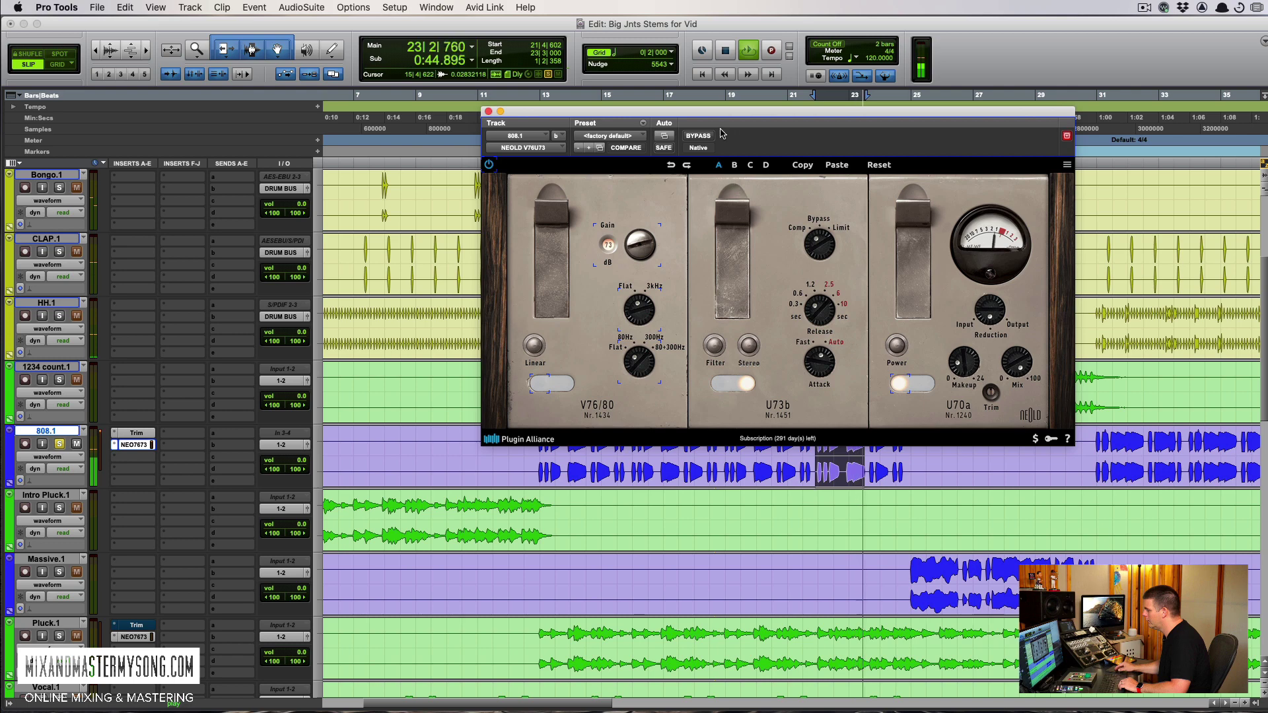
Compare the looping 808 with the plugin's Power switch off and on, leave it on, and stop playback
left_click(895, 350)
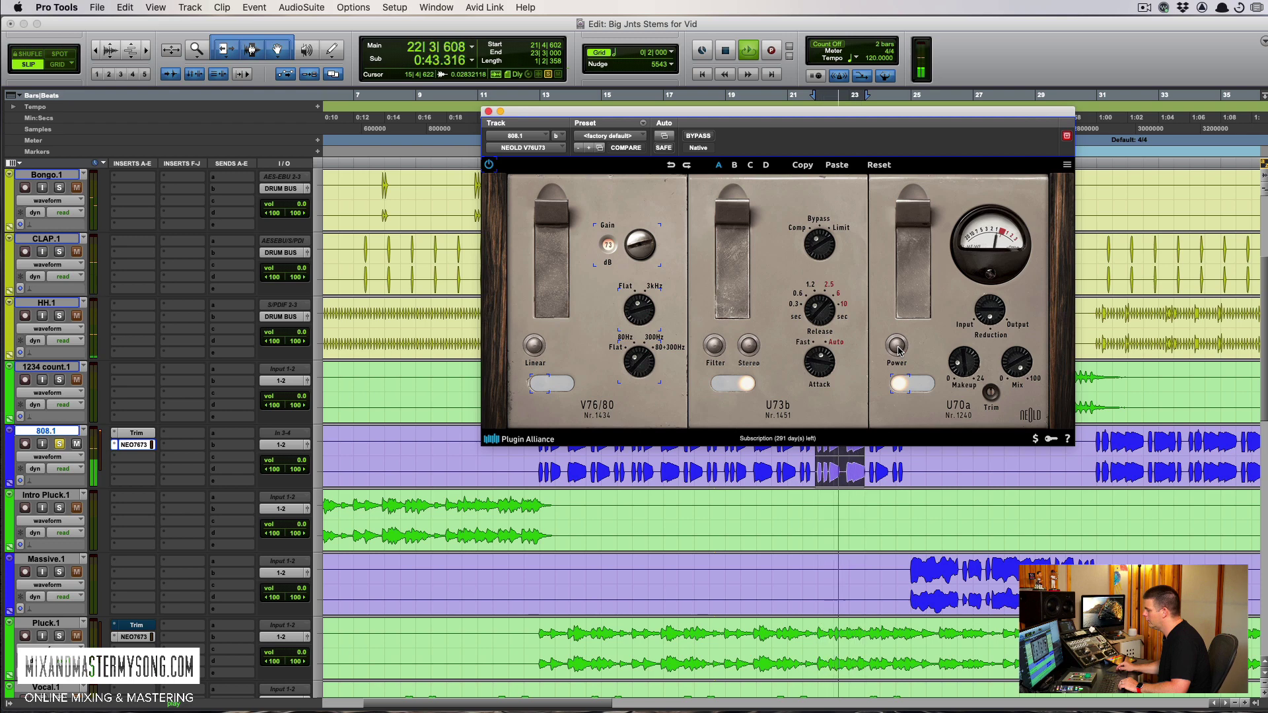
left_click(896, 348)
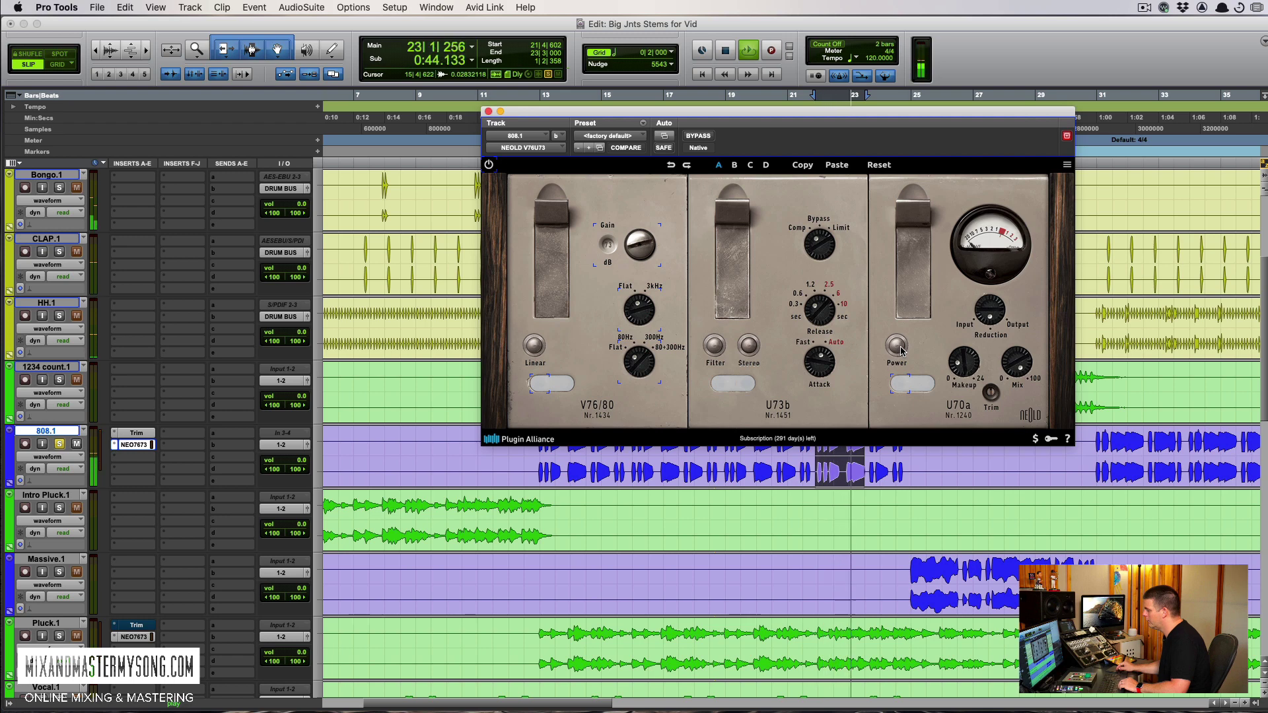
left_click(897, 349)
key("space")
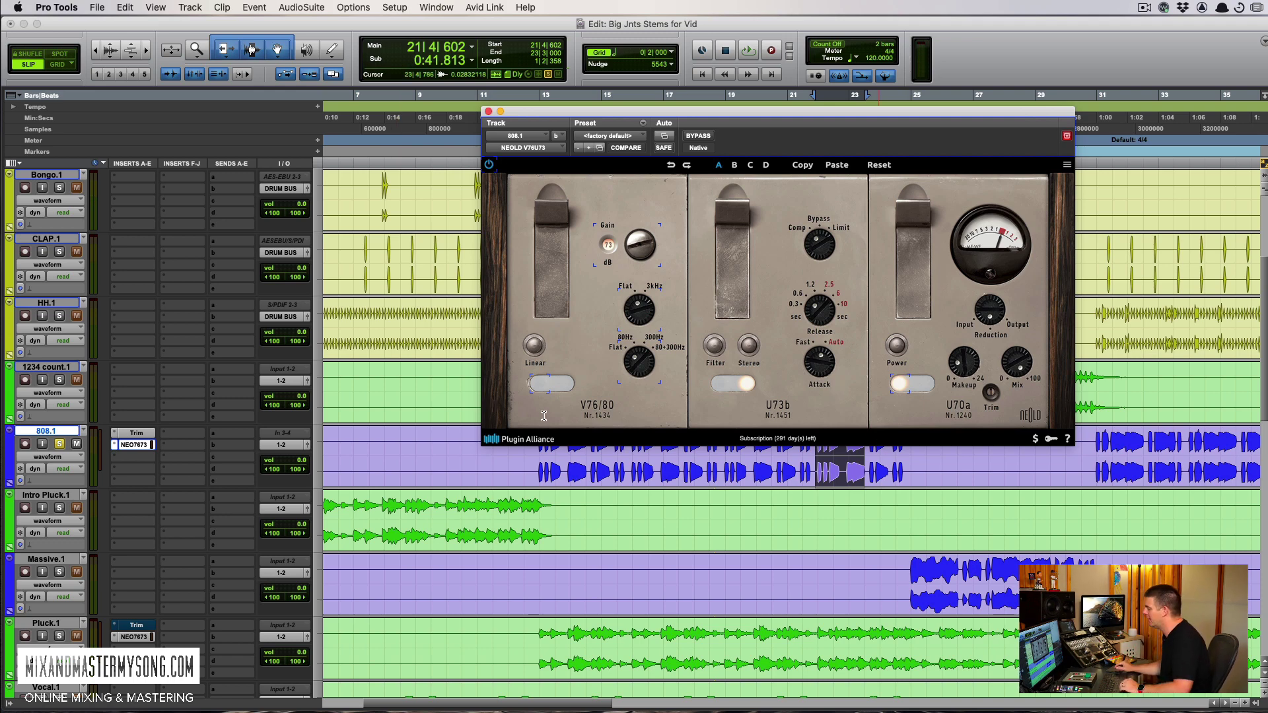
Bypass the NEOLD V76U73 insert on 808.1 and unsolo the track
left_click(134, 445, "super")
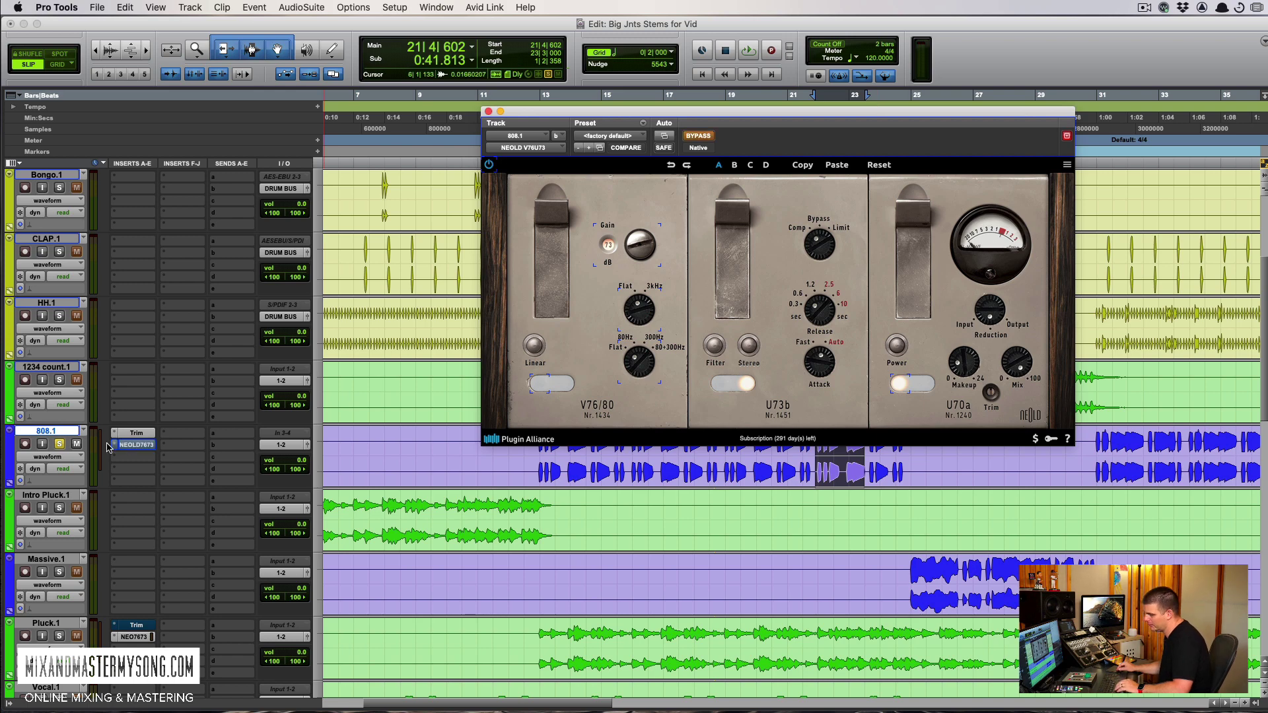
left_click(62, 446)
Solo the Pluck.1 track and play it from 13|1|041, where its audio begins
scroll(383, 525, "down", 5)
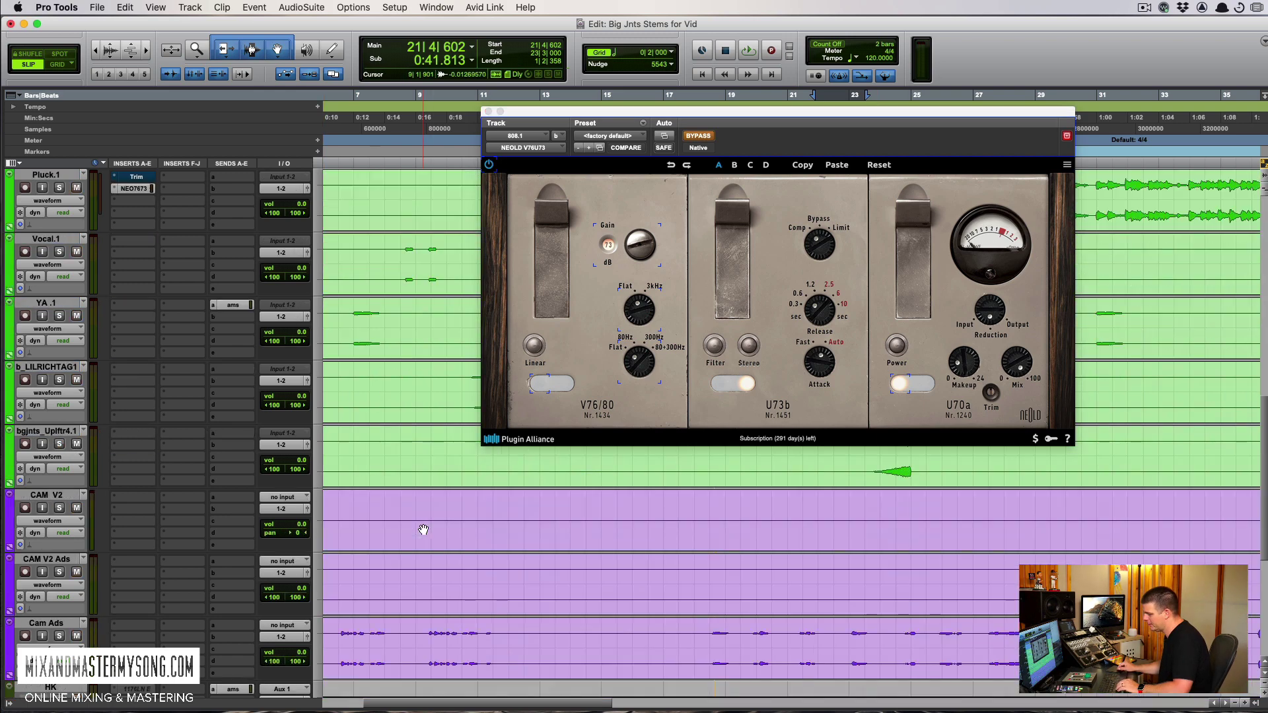
left_click(422, 522)
scroll(423, 519, "down", 2)
left_click(422, 519)
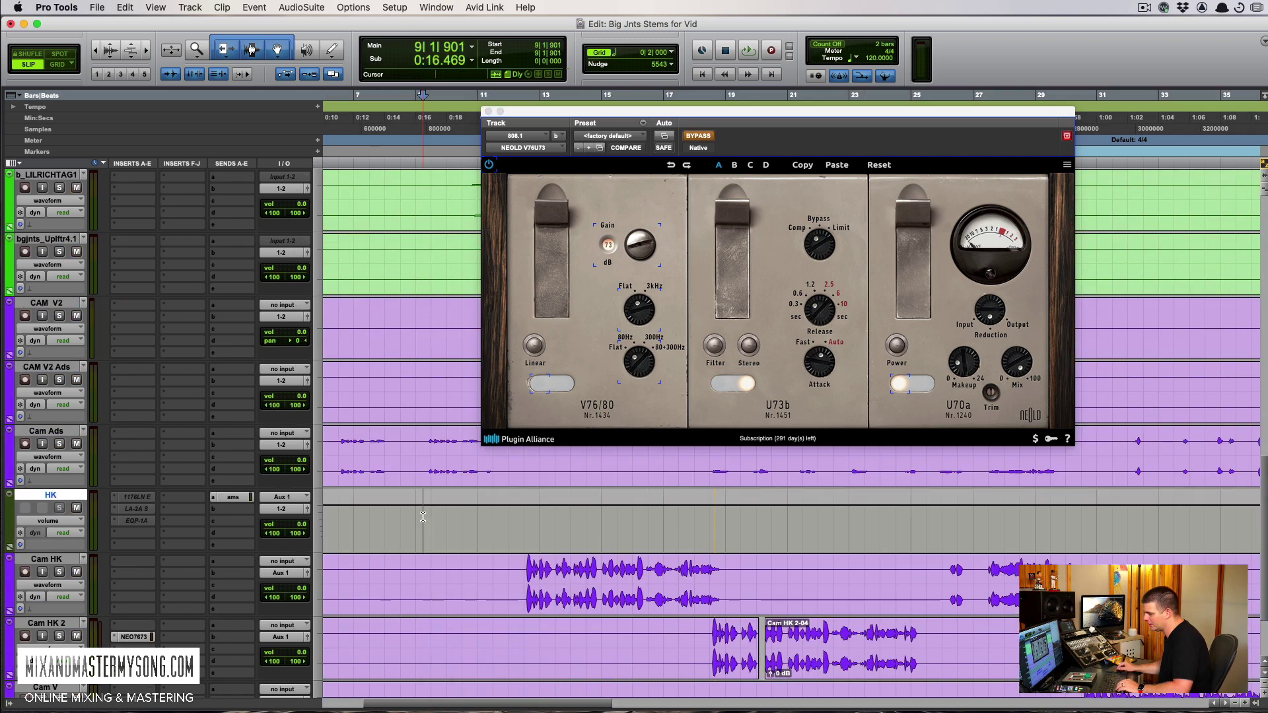
scroll(436, 528, "up", 6)
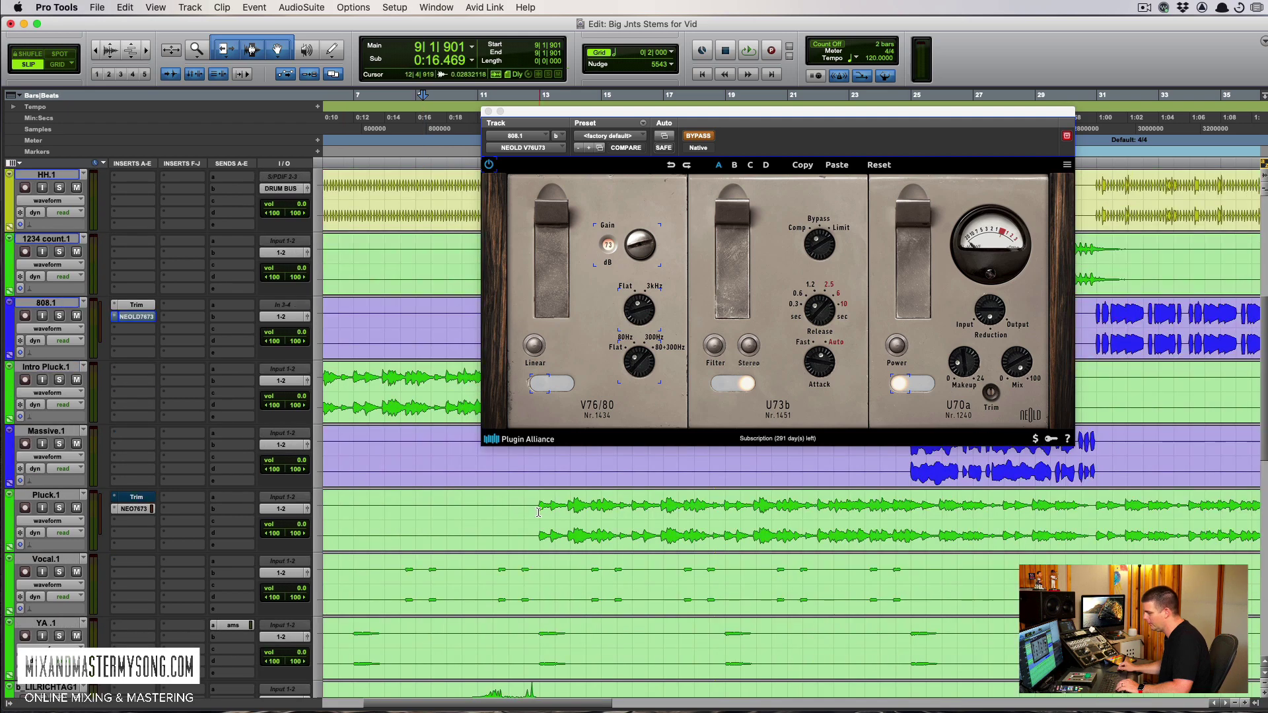
left_click(538, 512)
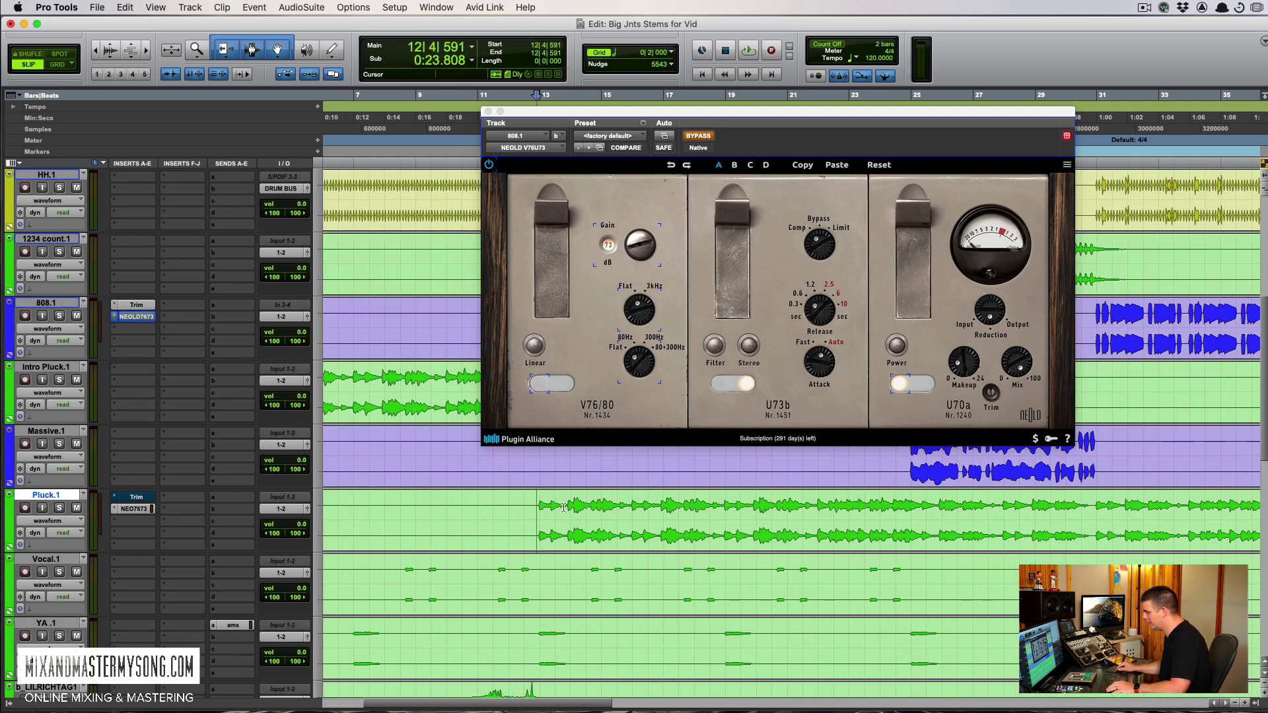
left_click_drag(547, 515, 803, 522)
left_click(608, 533)
left_click(541, 513)
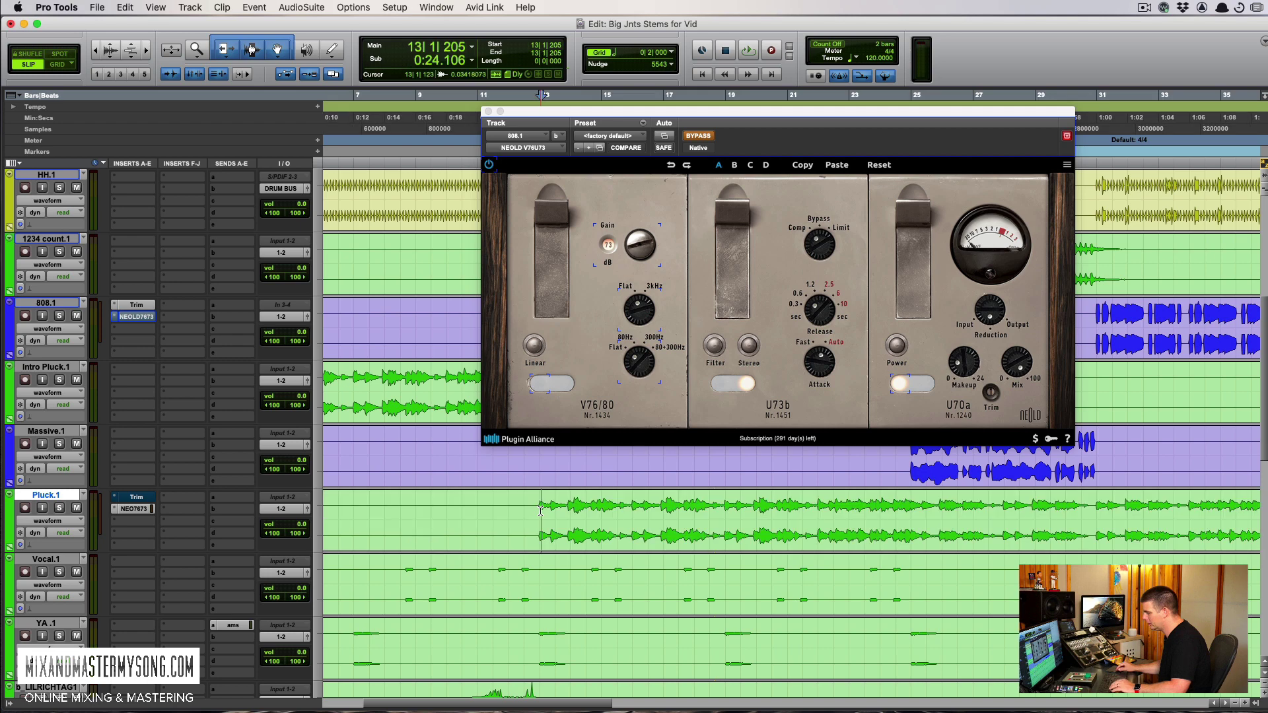
key("shift+s")
key("space")
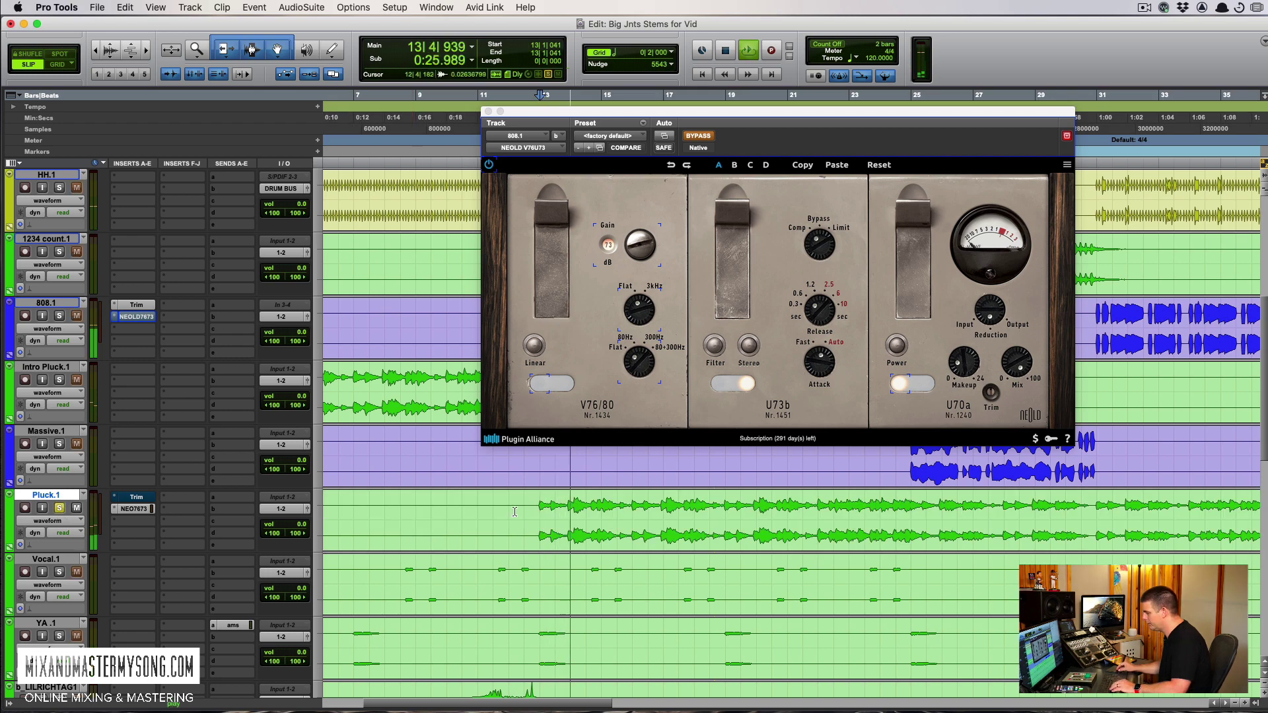
Select 12|4|919 to 16|1|000 on Pluck.1 for loop playback, stop playback, and reposition the plugin window
left_click_drag(540, 515, 632, 515)
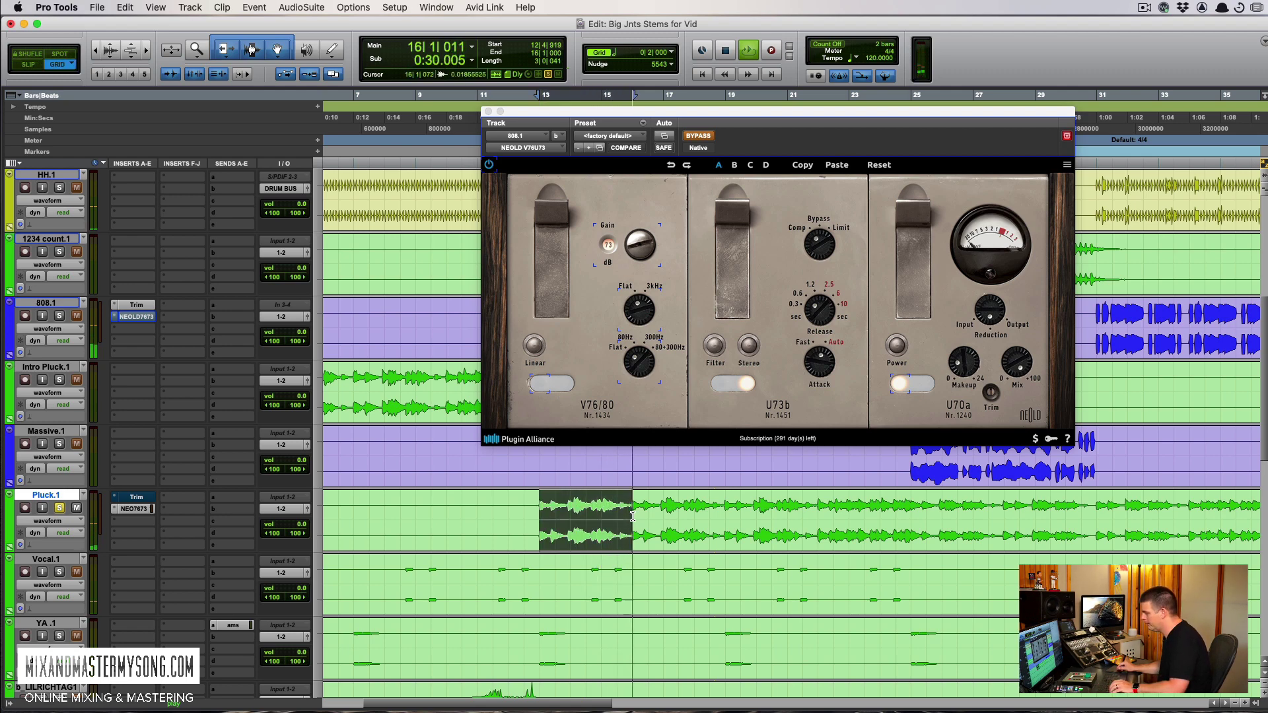
key("space")
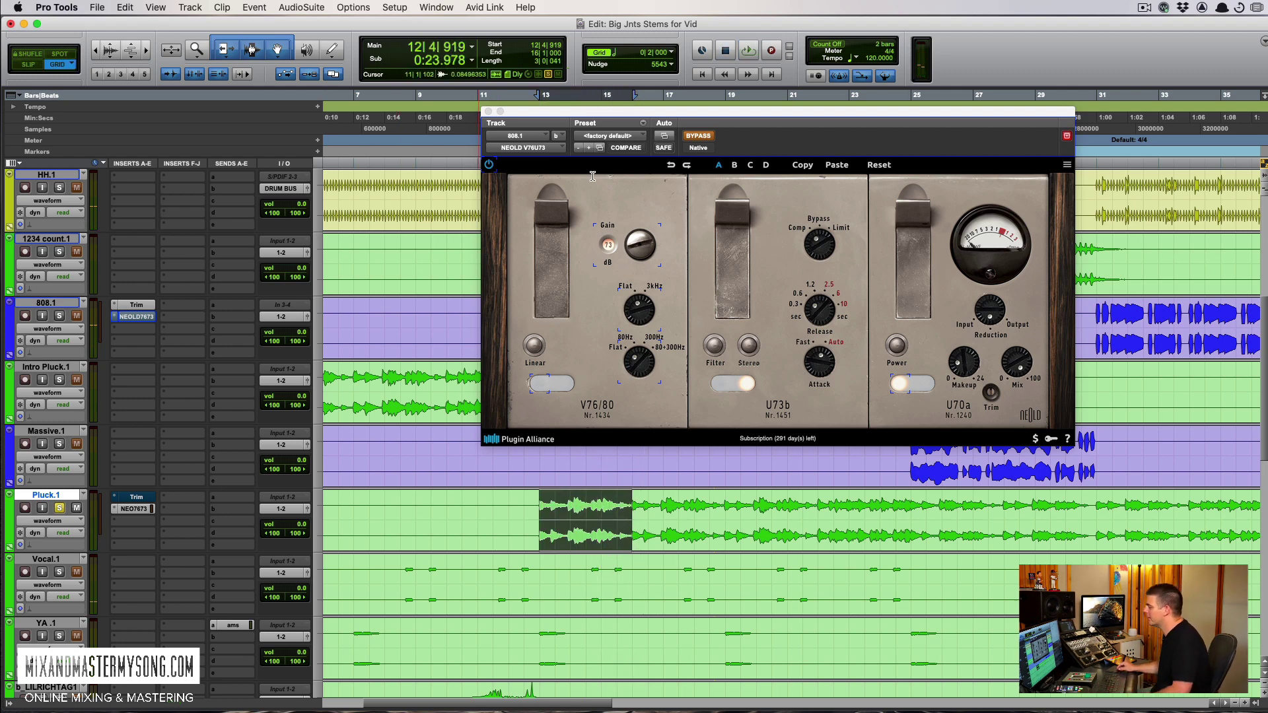
left_click_drag(718, 116, 675, 129)
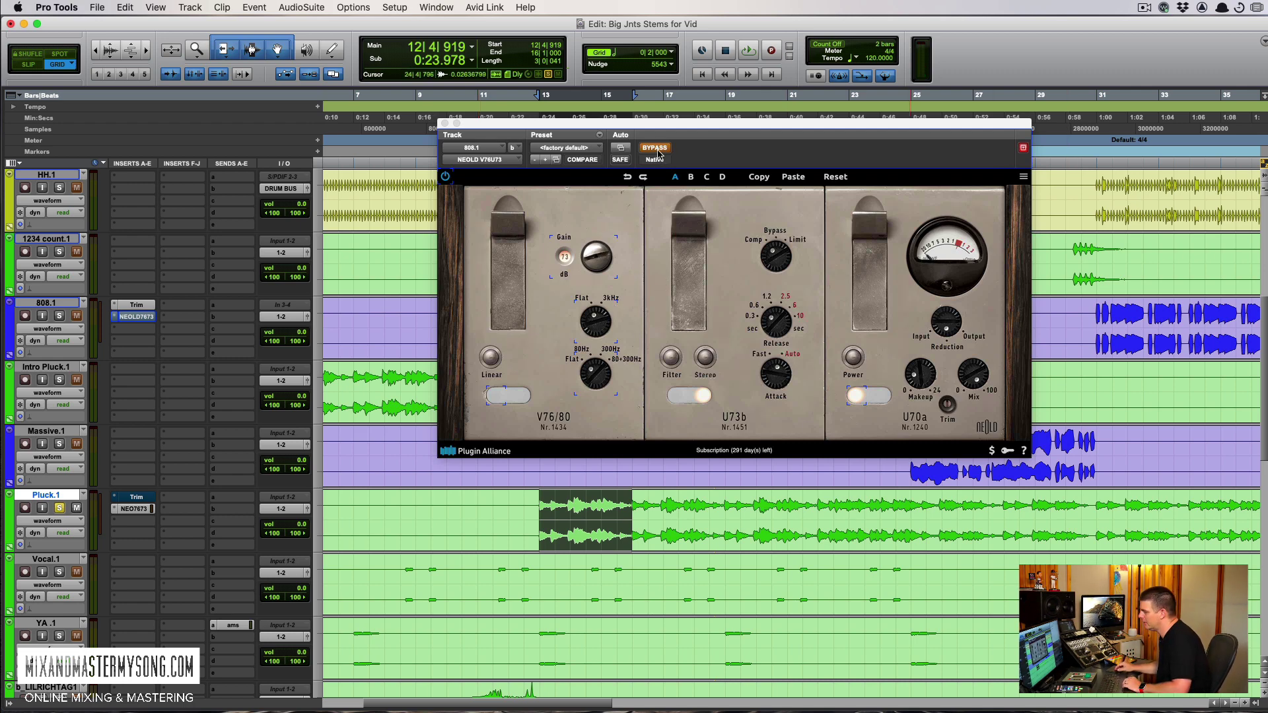
Take the 808.1 NEOLD plugin out of bypass and raise its V76/80 gain while the pluck selection loops
key("space")
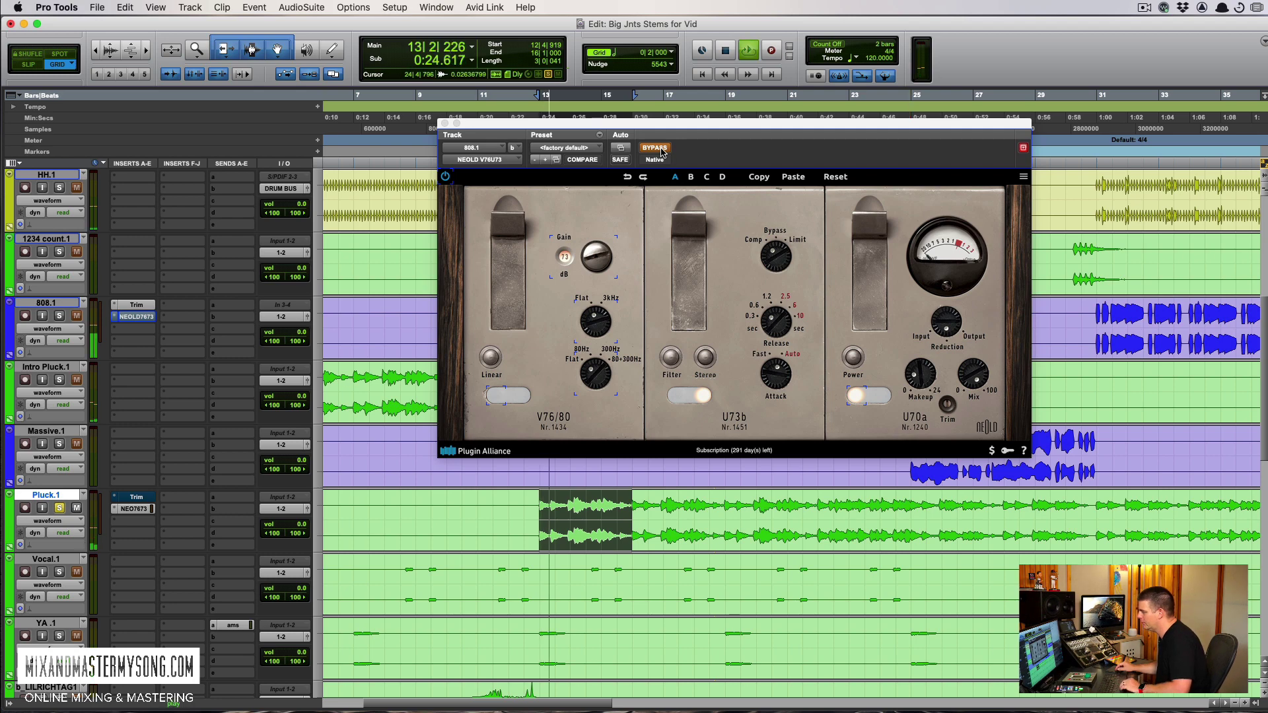
left_click(660, 148)
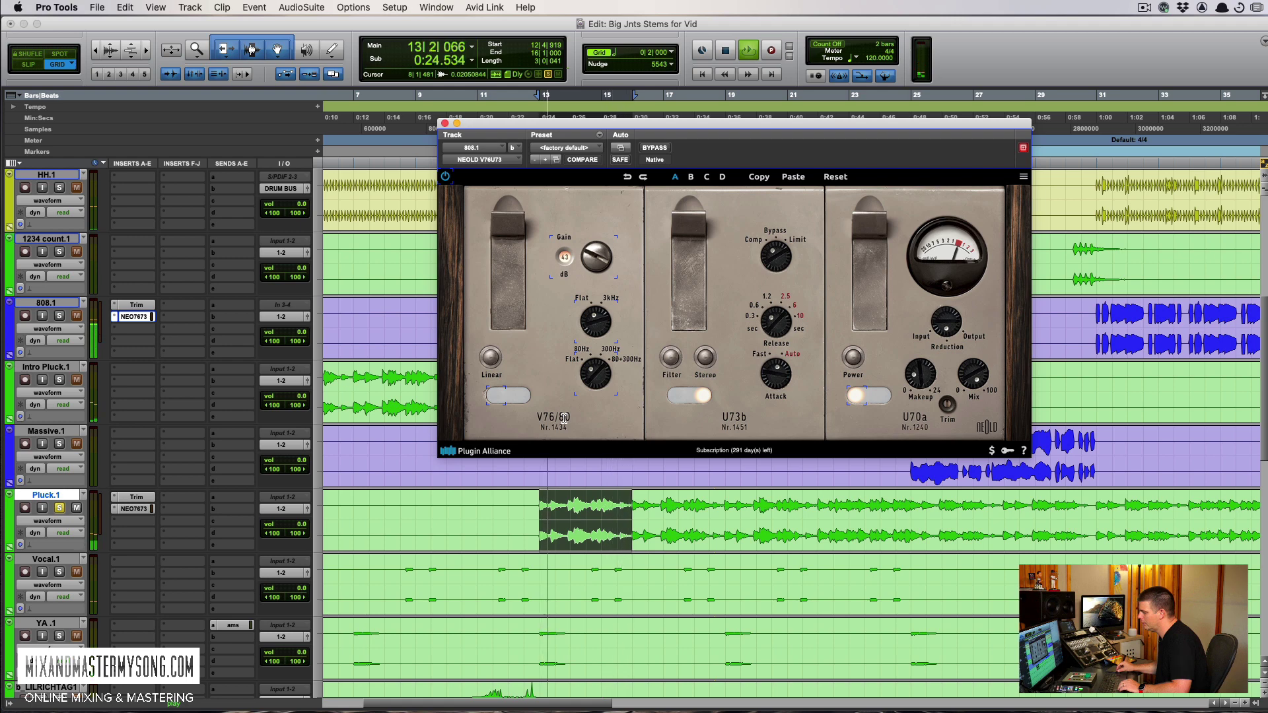
left_click_drag(596, 257, 589, 216)
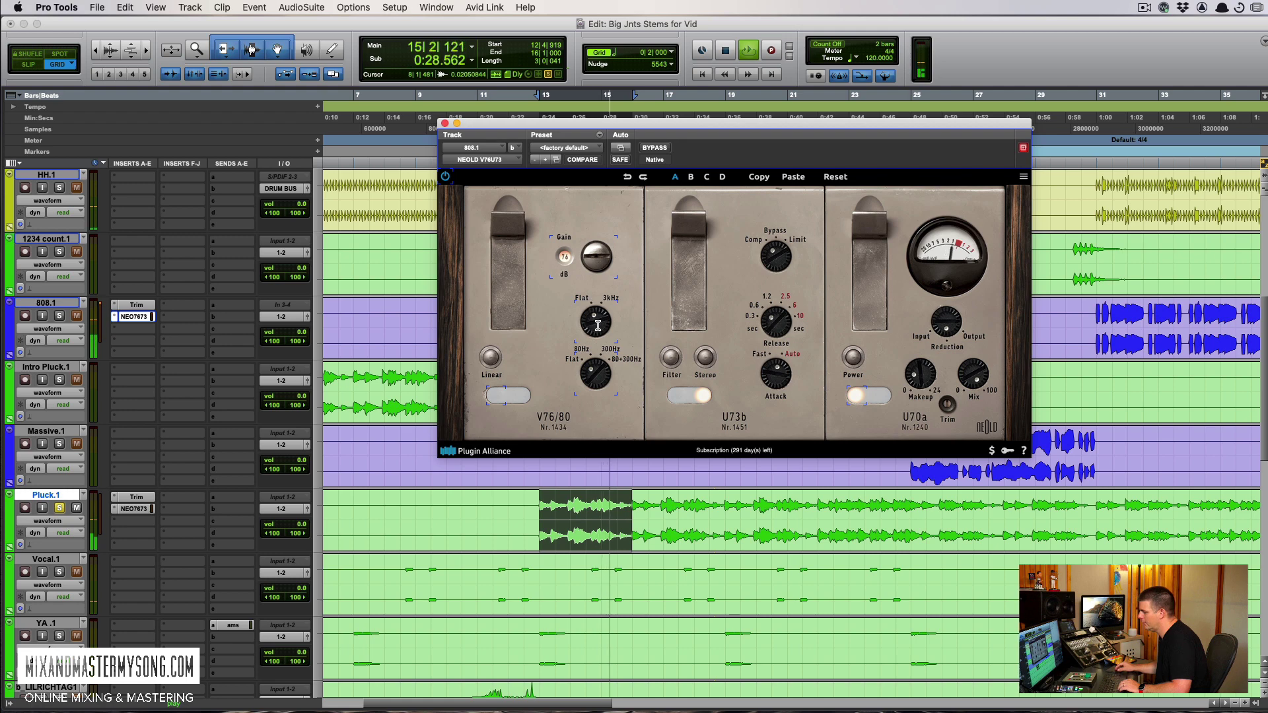
key("space")
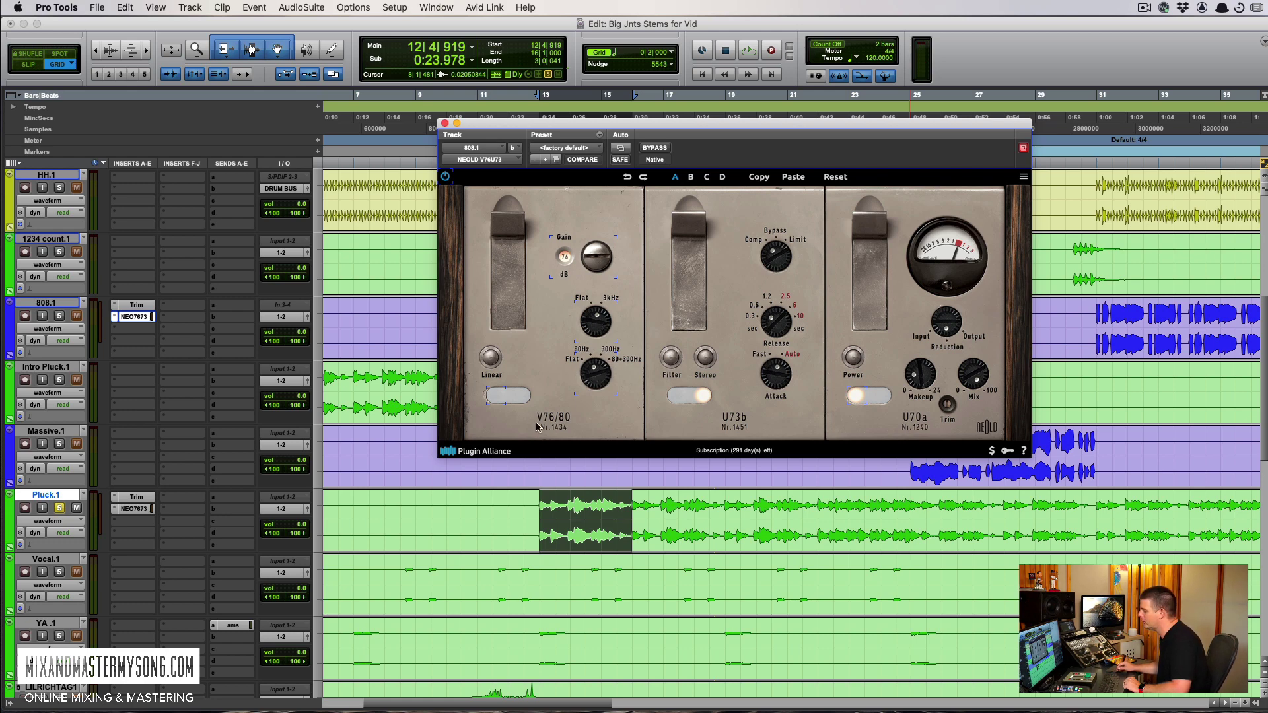
Compare the looping pluck selection with the 808.1 NEOLD plugin bypassed and active, leave it active, and stop playback
key("space")
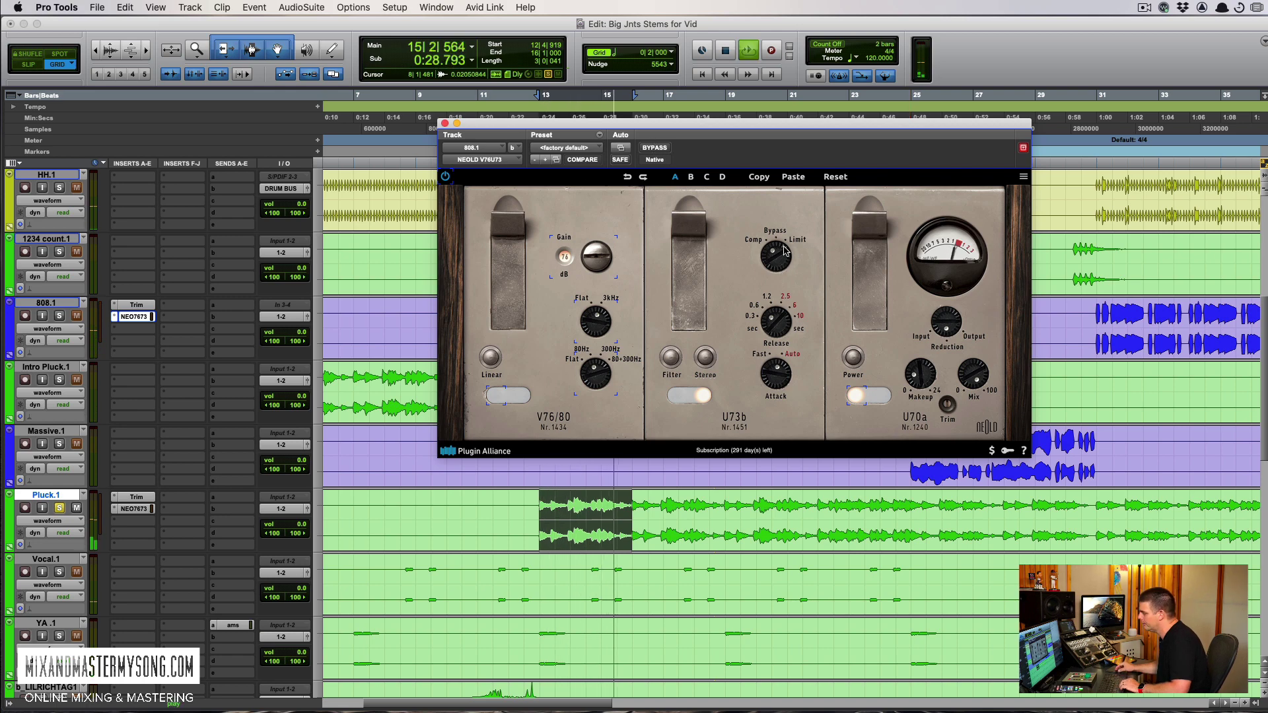
left_click(655, 148)
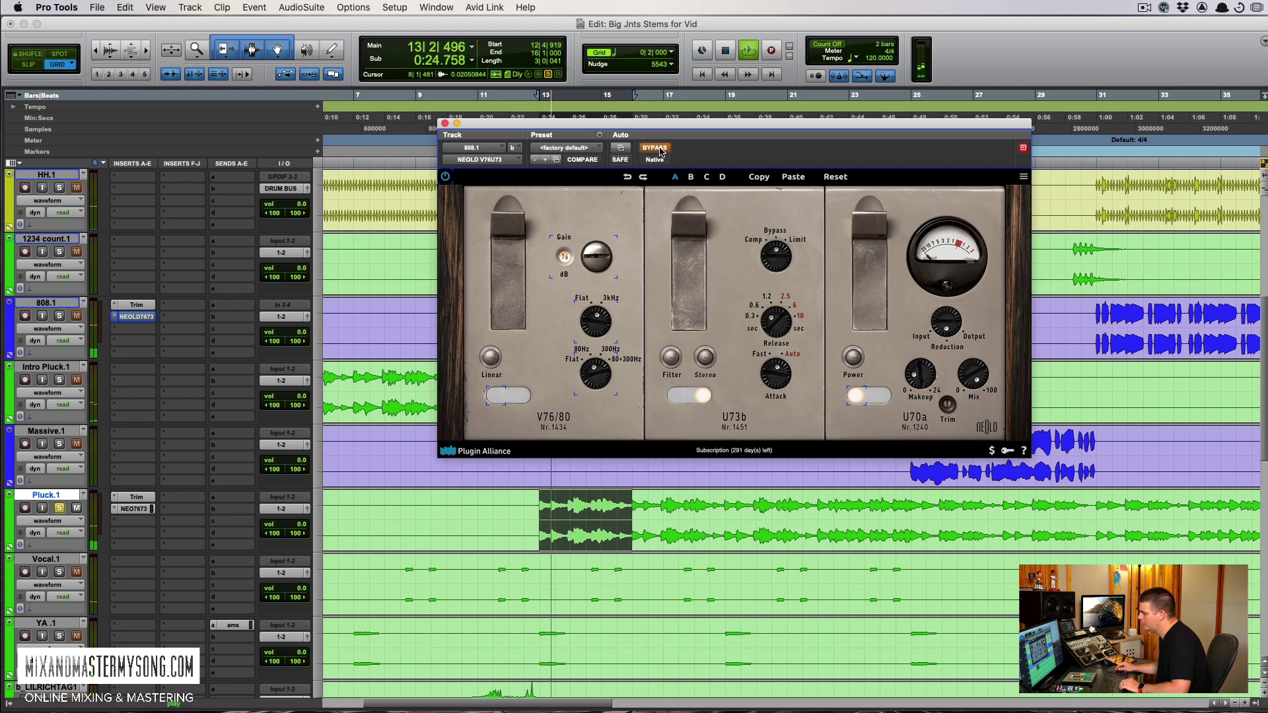
left_click(659, 149)
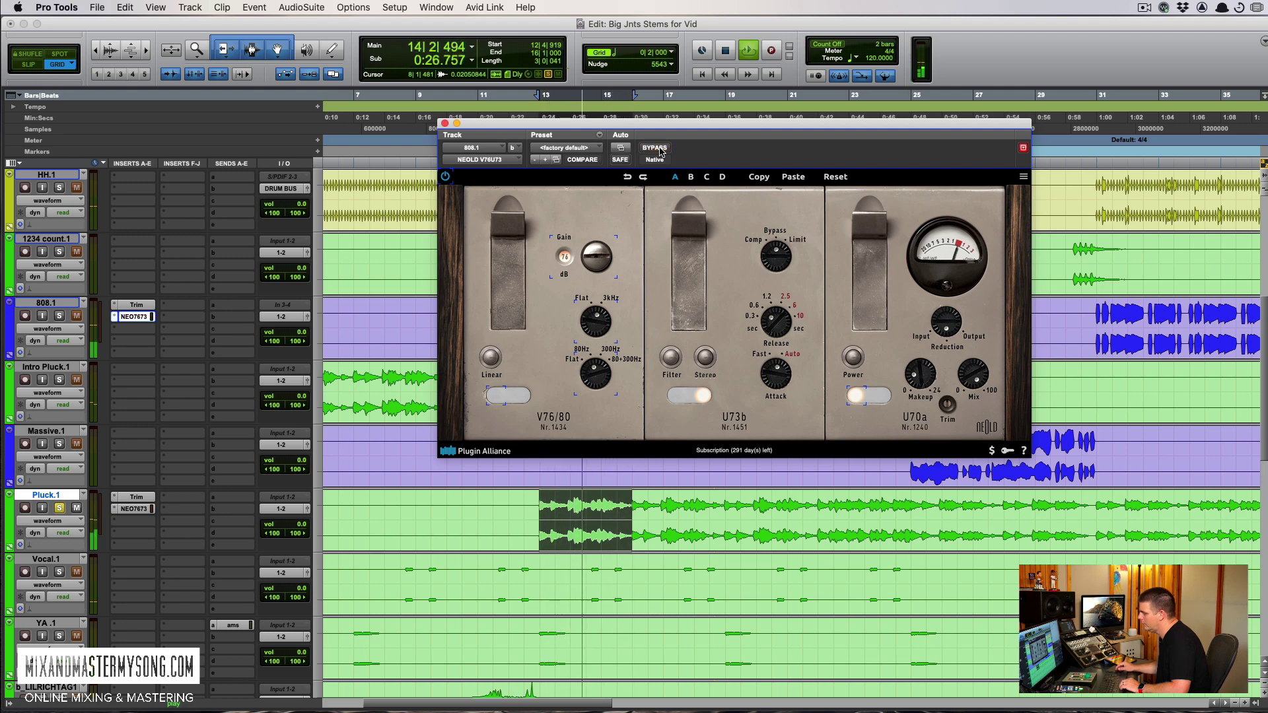
key("space")
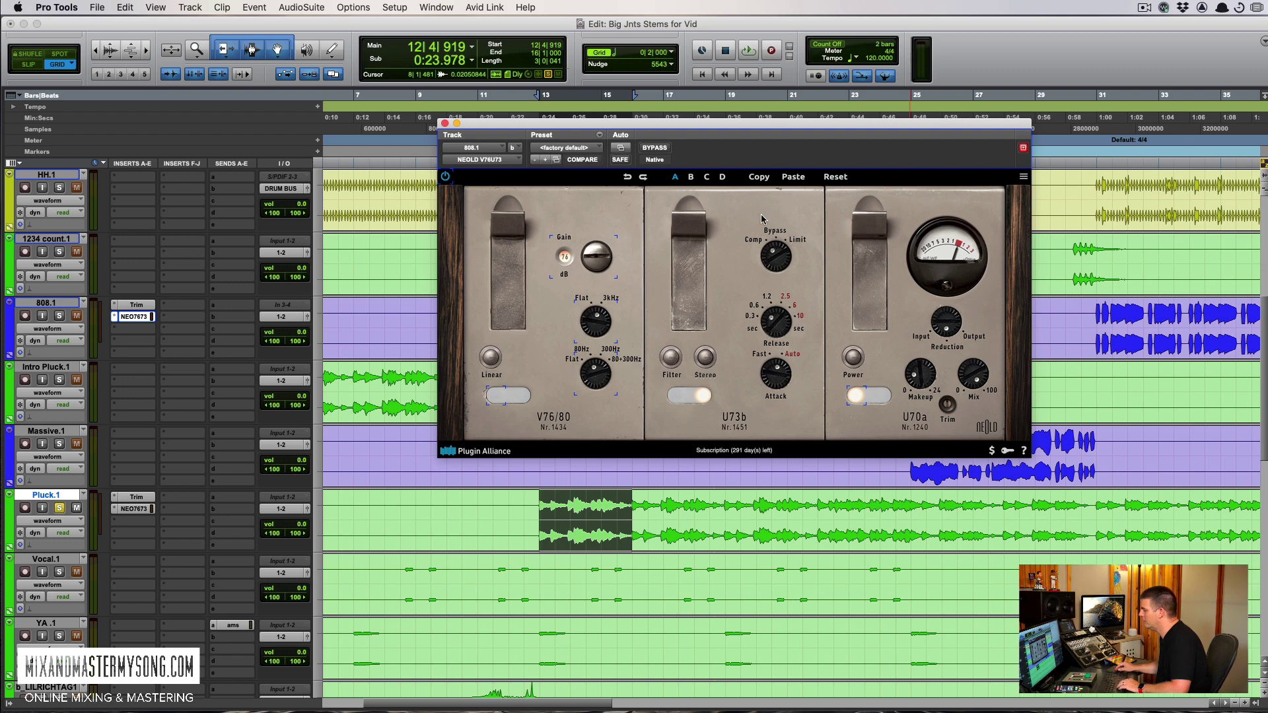
key("space")
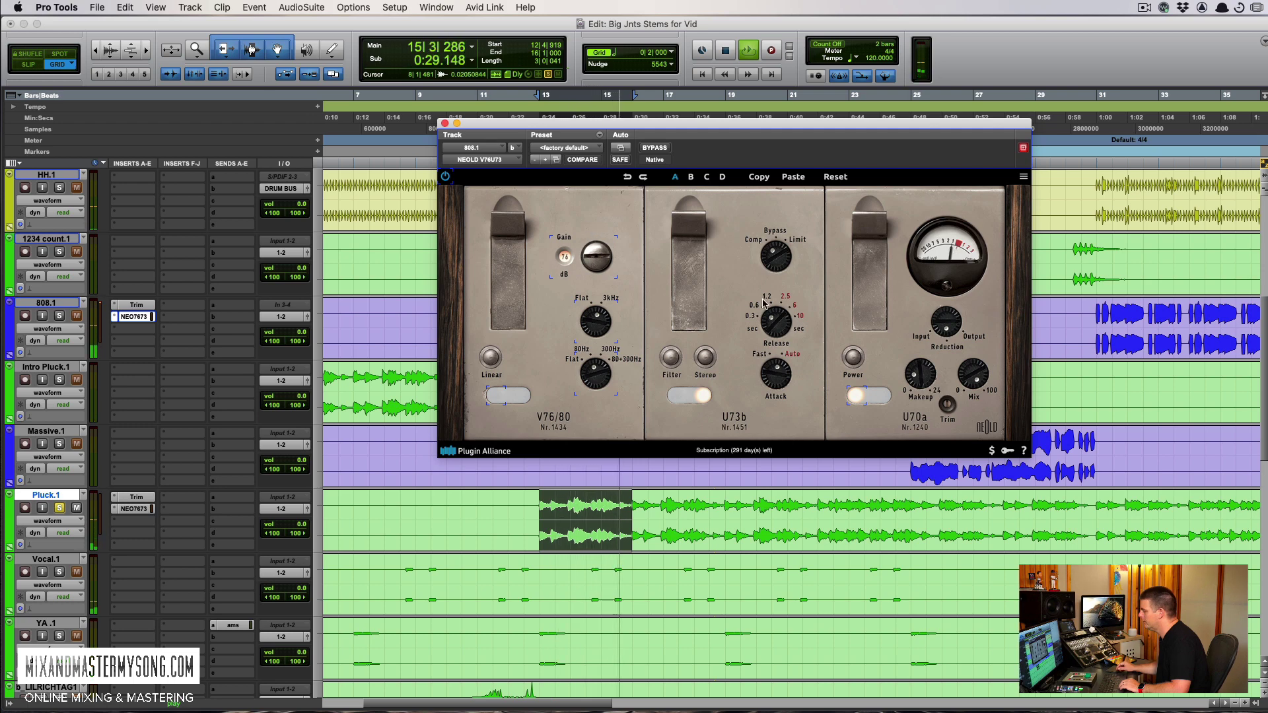
left_click(655, 148)
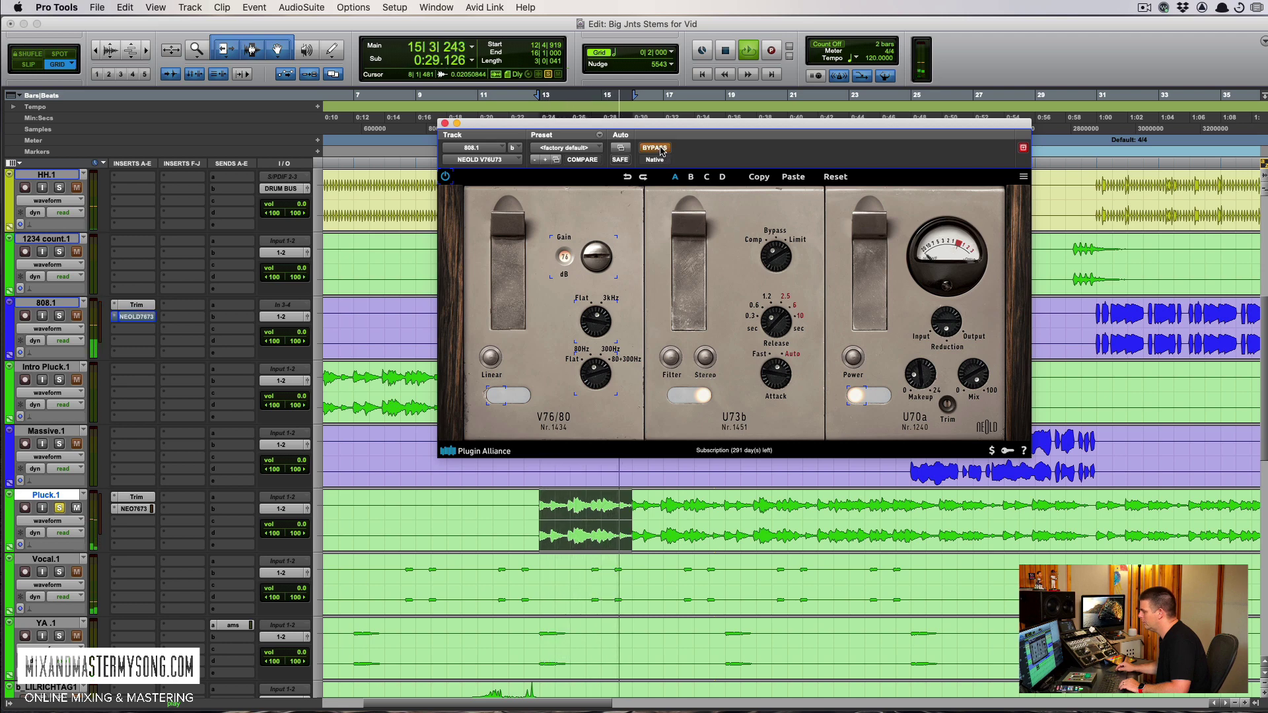
left_click(655, 148)
mouse_move(915, 371)
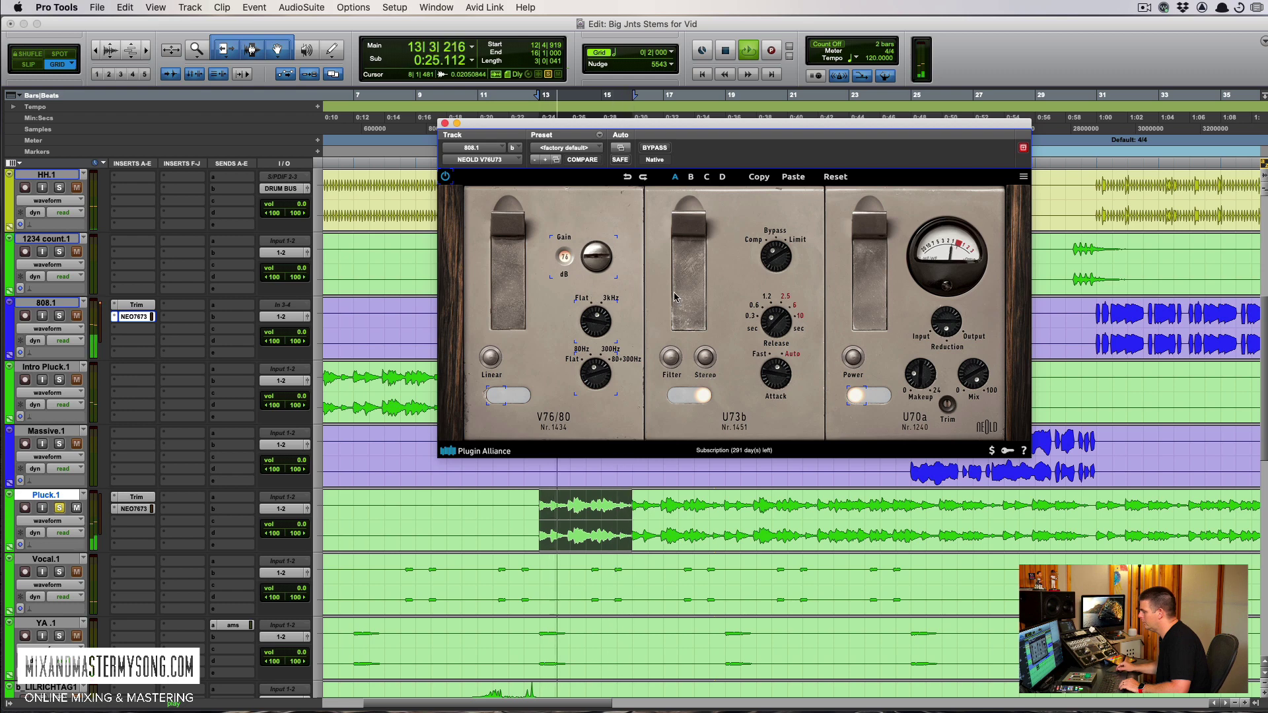
key("space")
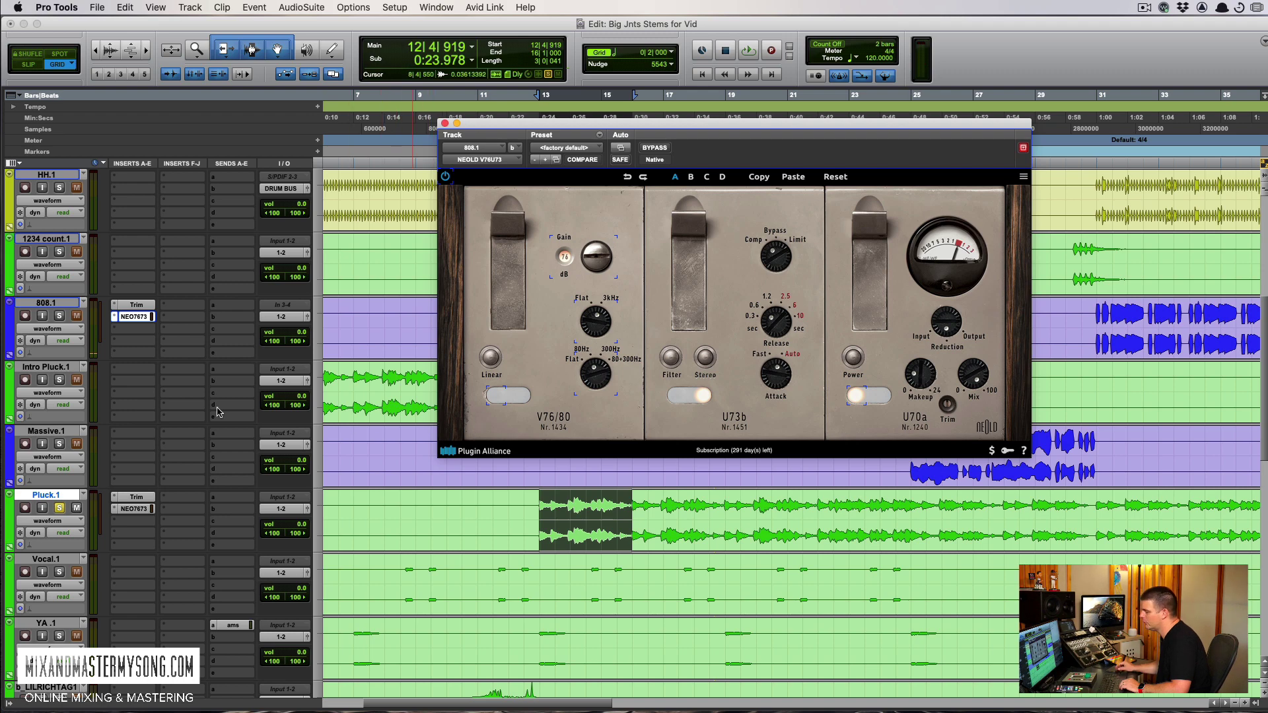
Set the Trim gain on Pluck.1 to +5.0 dB and open the NEOLD V76U73 insert on that track
left_click(136, 496)
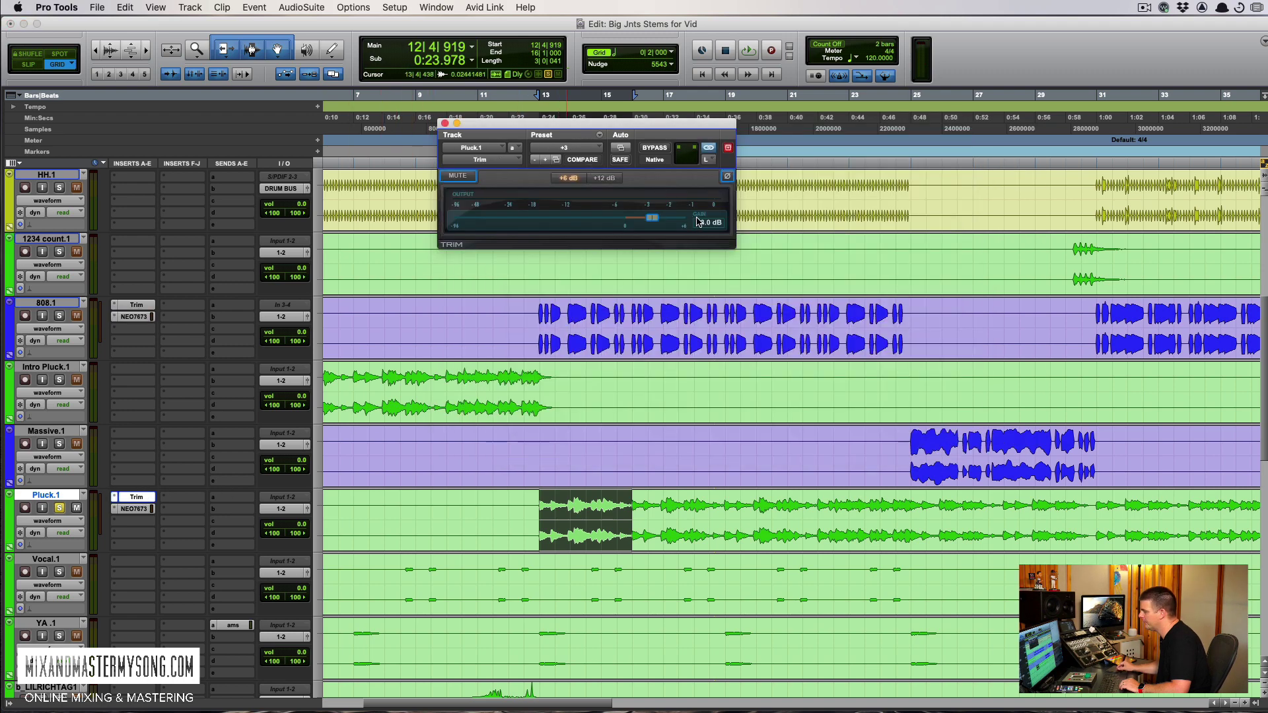
key("Return")
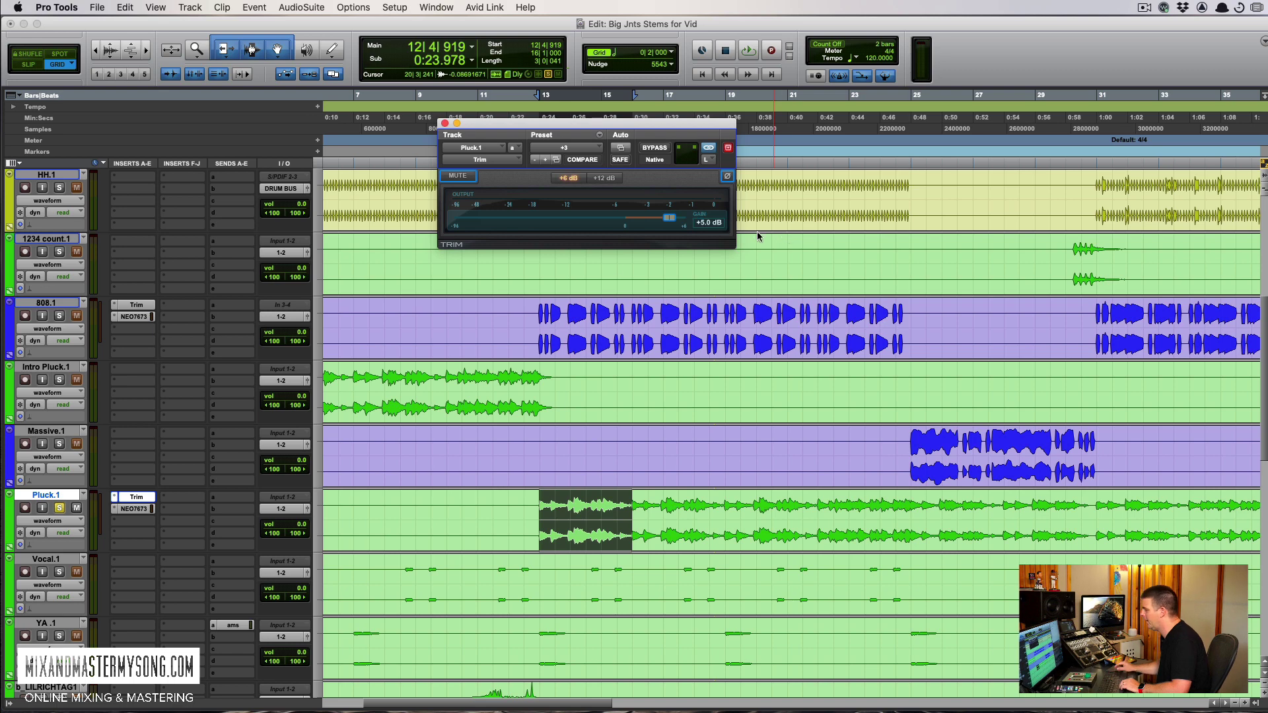
left_click(133, 509)
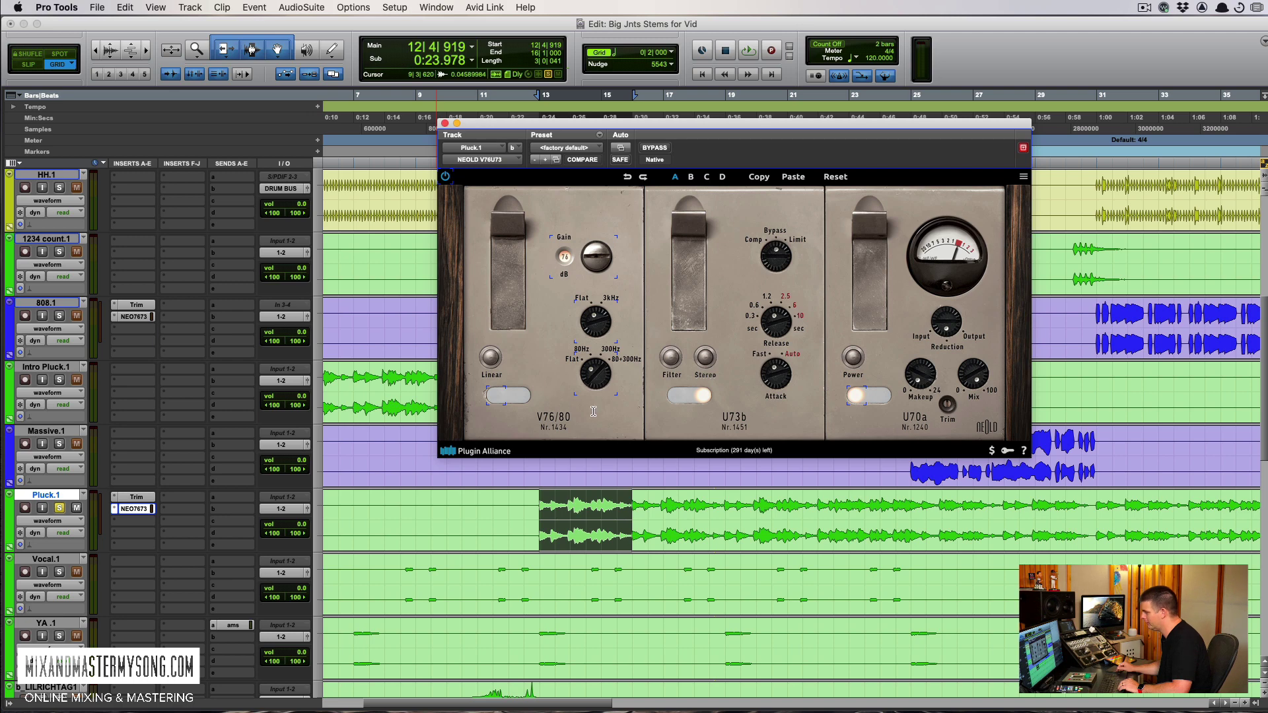
Loop the pluck selection, adjust the V76/80 gain on Pluck.1, and bypass the plugin for comparison
key("space")
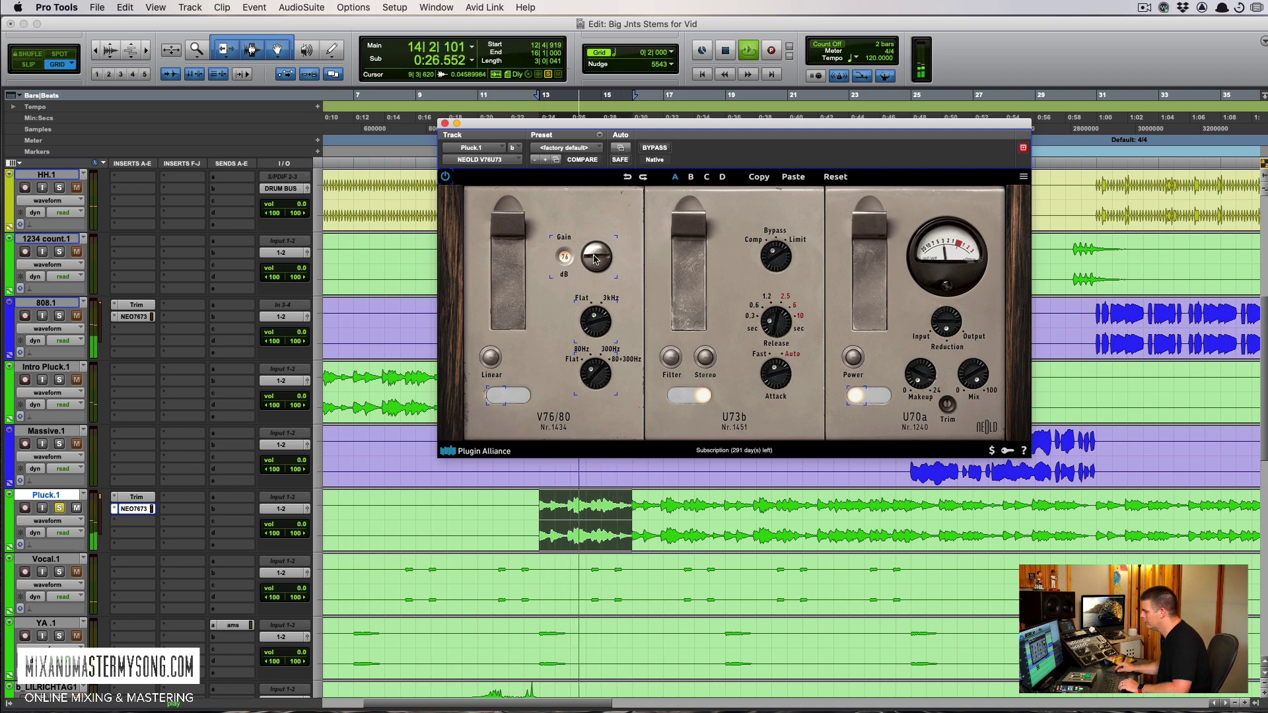
left_click_drag(595, 259, 599, 229)
left_click(665, 148)
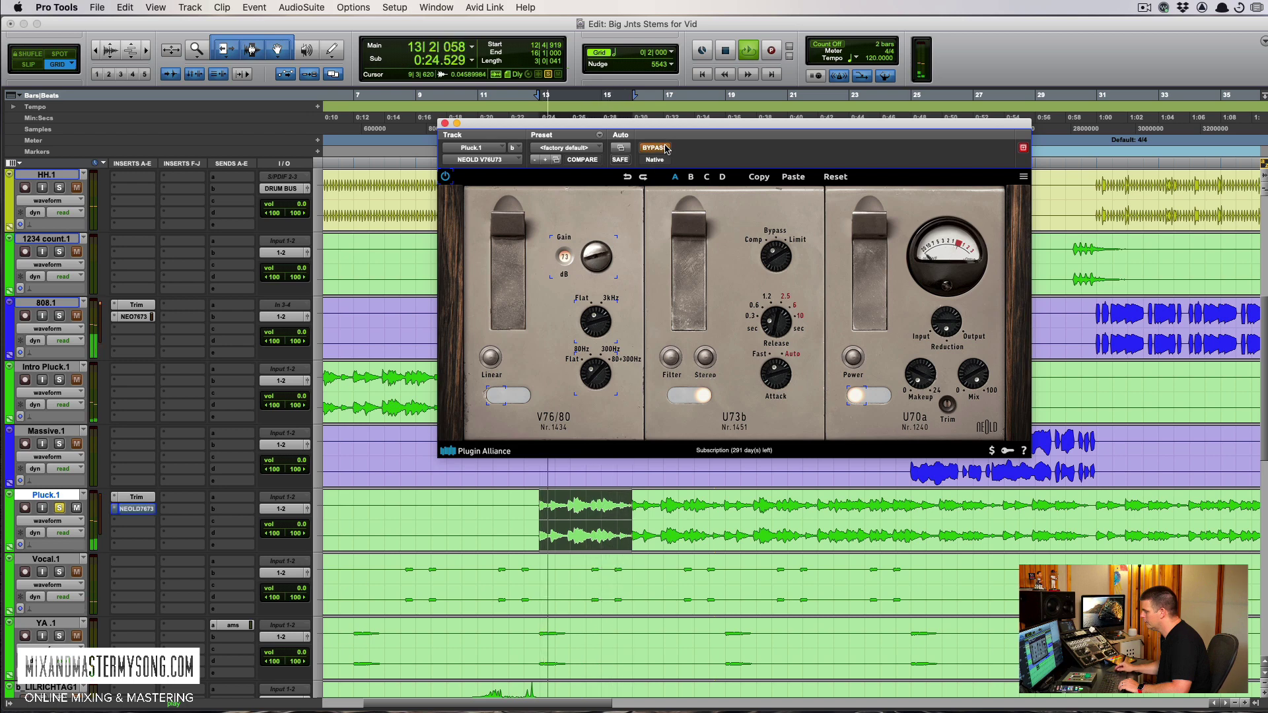
Activate the Pluck.1 NEOLD plugin, set its makeup to about 3.4 dB while comparing against bypass, and stop playback
left_click(666, 148)
left_click_drag(920, 375, 916, 351)
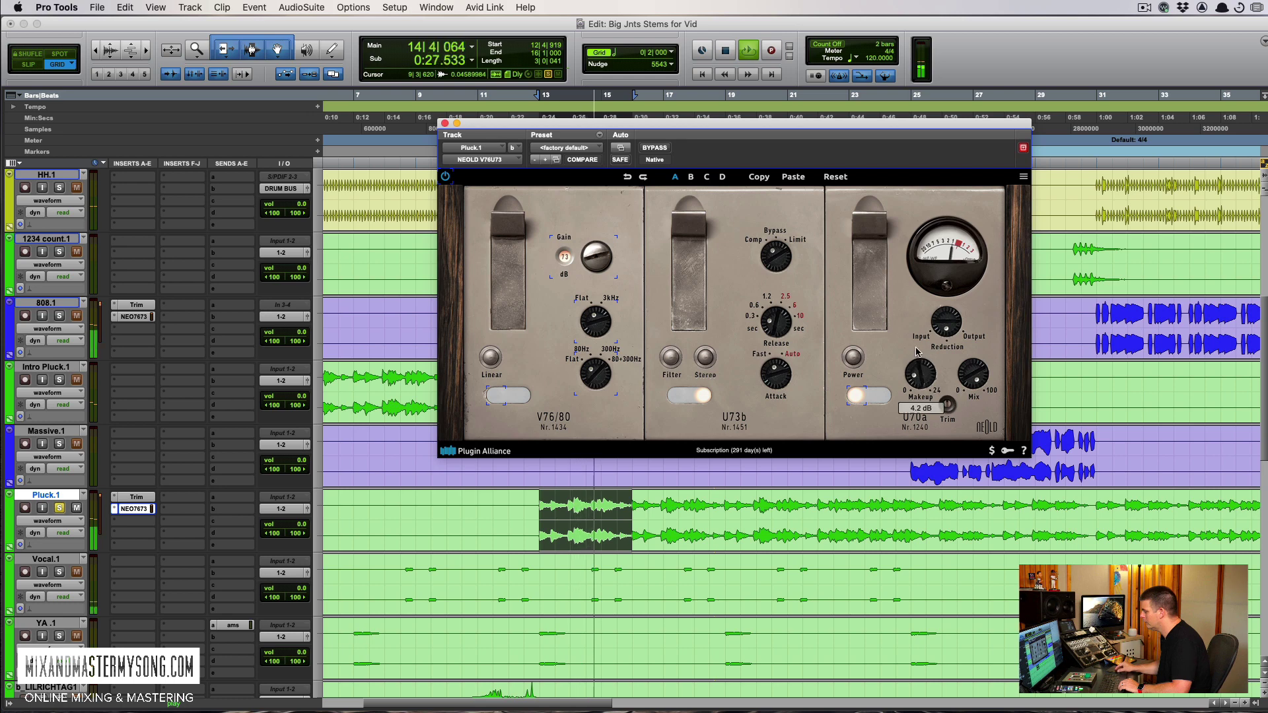
left_click(656, 148)
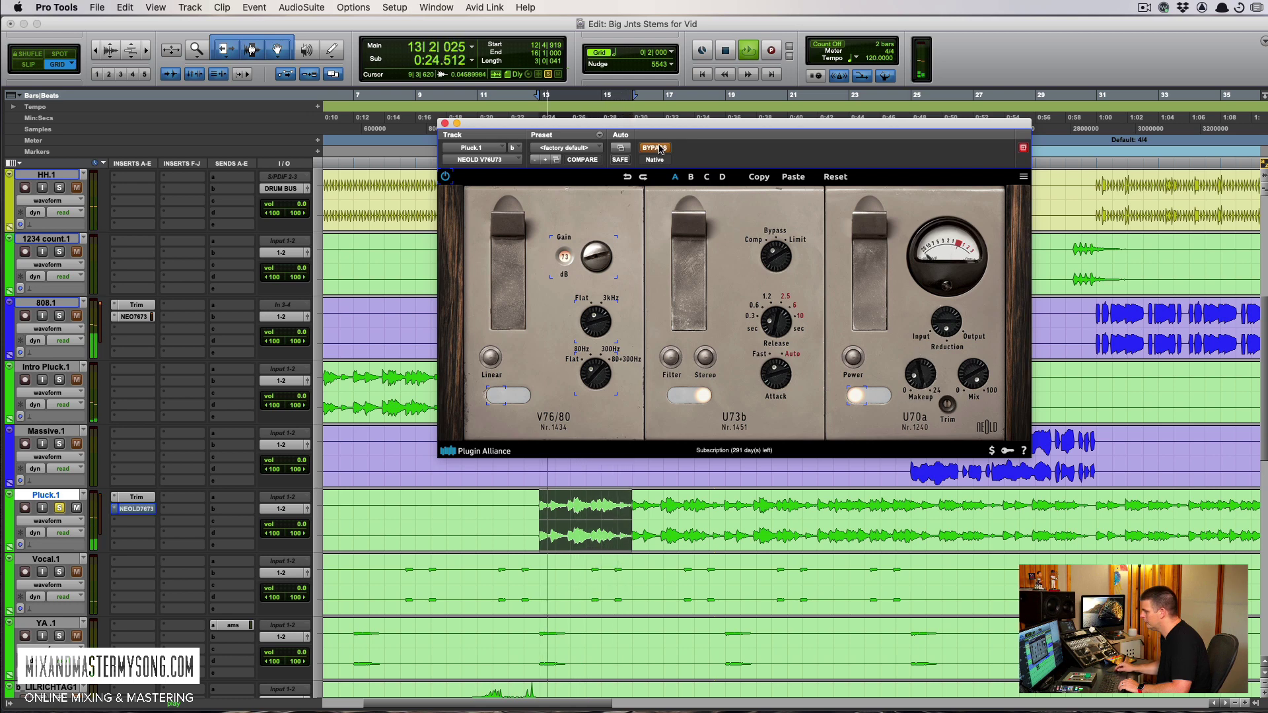
left_click(657, 148)
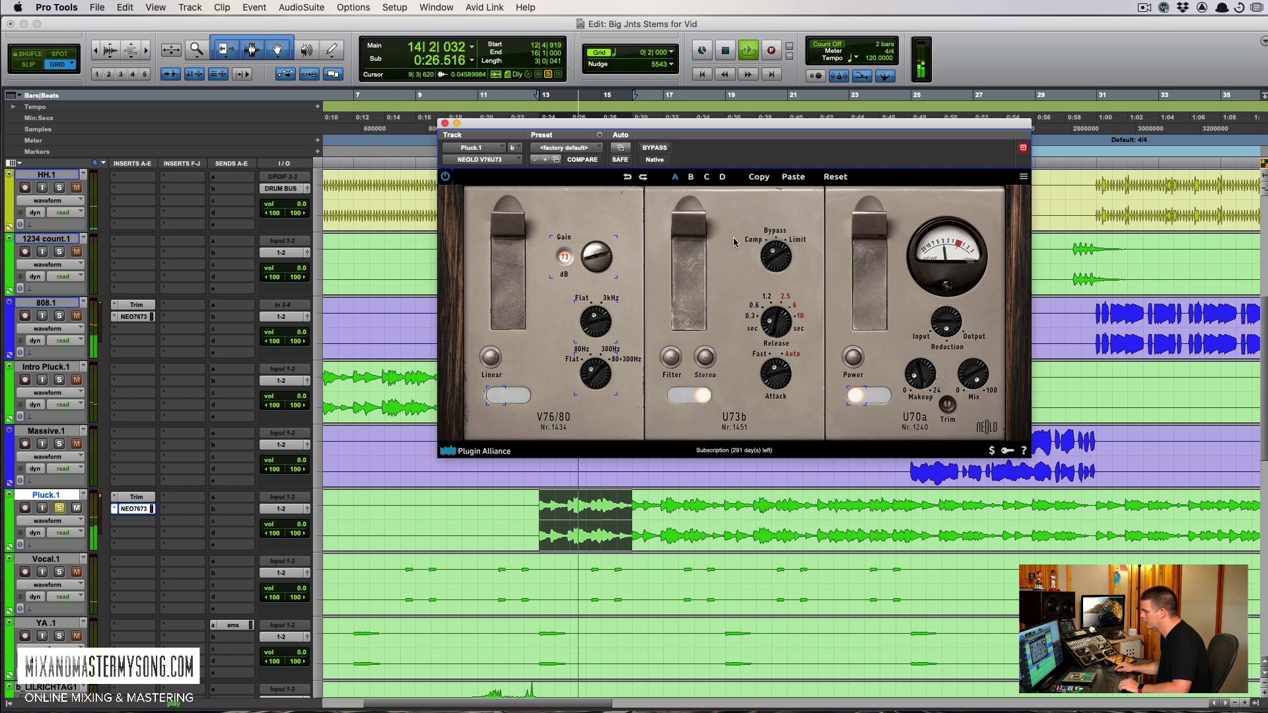
left_click_drag(922, 382, 922, 385)
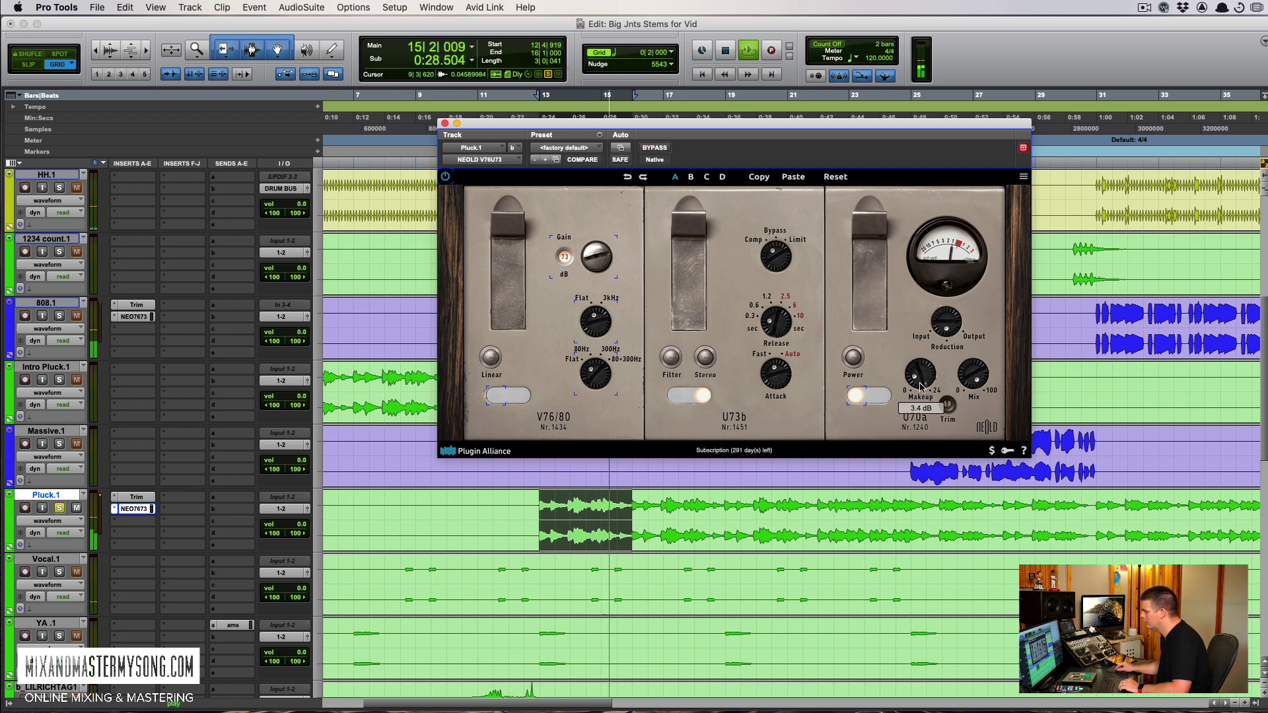
key("space")
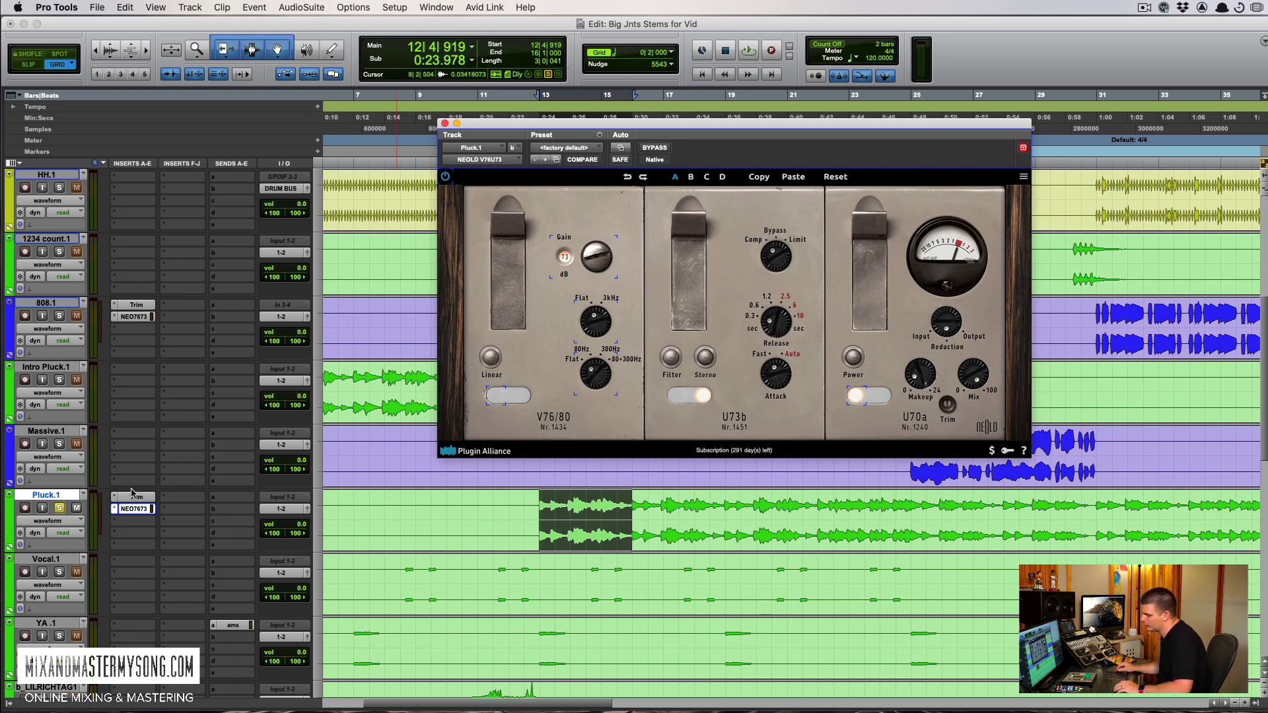
Unsolo the Pluck.1 track and bypass its NEOLD V76U73 insert
left_click(63, 506)
scroll(119, 469, "down", 1)
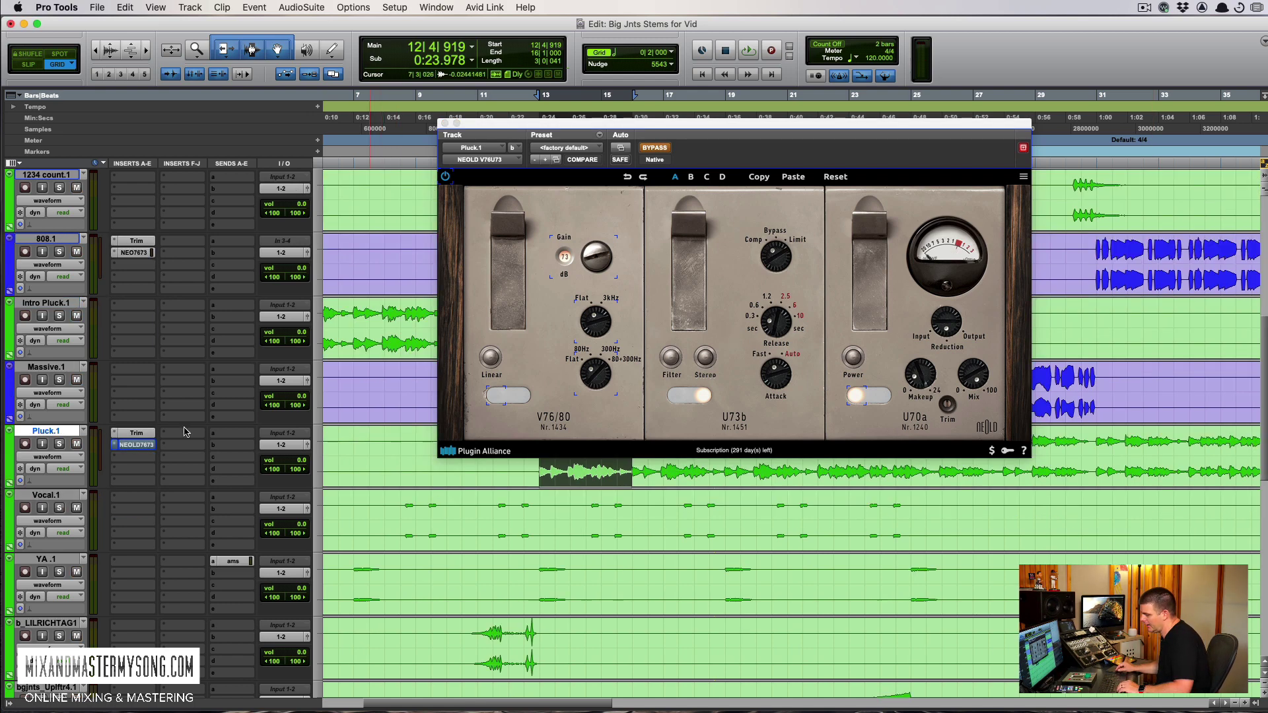
left_click(126, 451)
Open the NEOLD V76U73 insert on Cam HK 2, solo the track, and select its vocal from 18|3|456 to 23|3|000
scroll(126, 451, "down", 10)
left_click(698, 505)
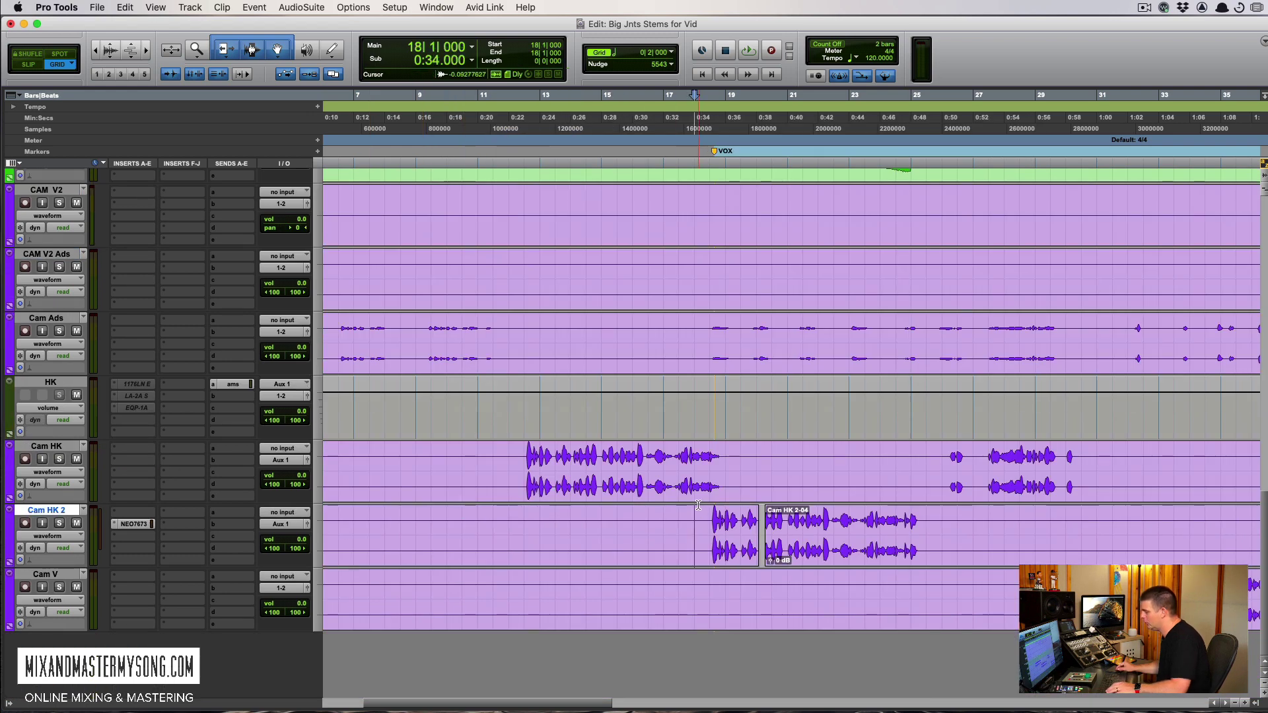
left_click(134, 525)
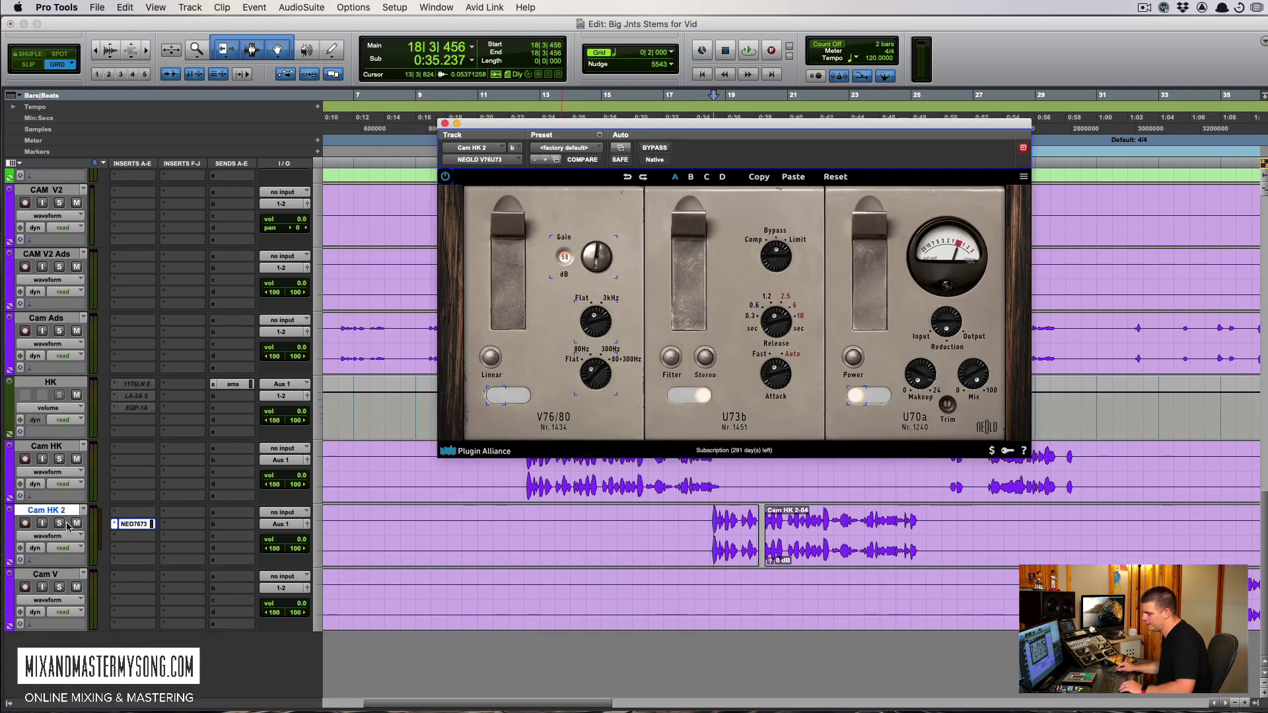
key("shift+s")
mouse_move(856, 529)
left_mouse_down()
mouse_move(880, 529)
mouse_move(865, 529)
left_mouse_up()
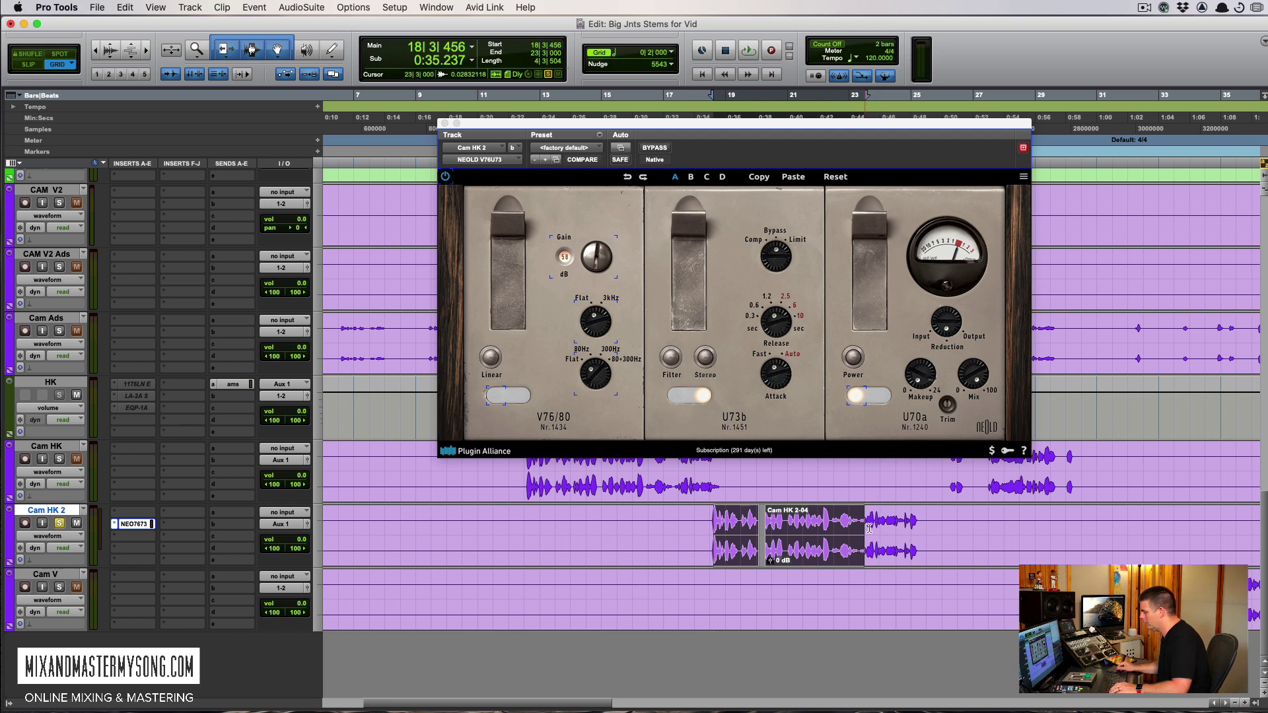
Play the Cam HK 2 selection, raise the V76/80 gain on its NEOLD plugin, and stop playback
key("space")
left_click_drag(597, 259, 596, 244)
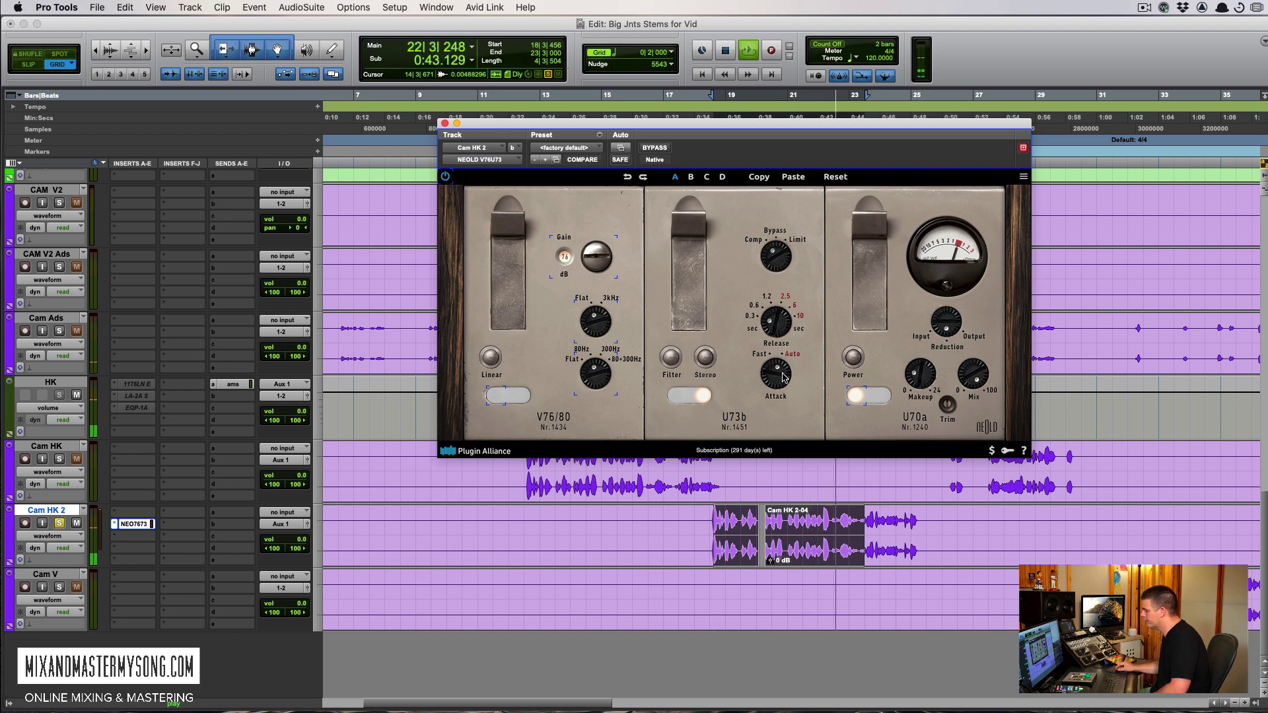
key("space")
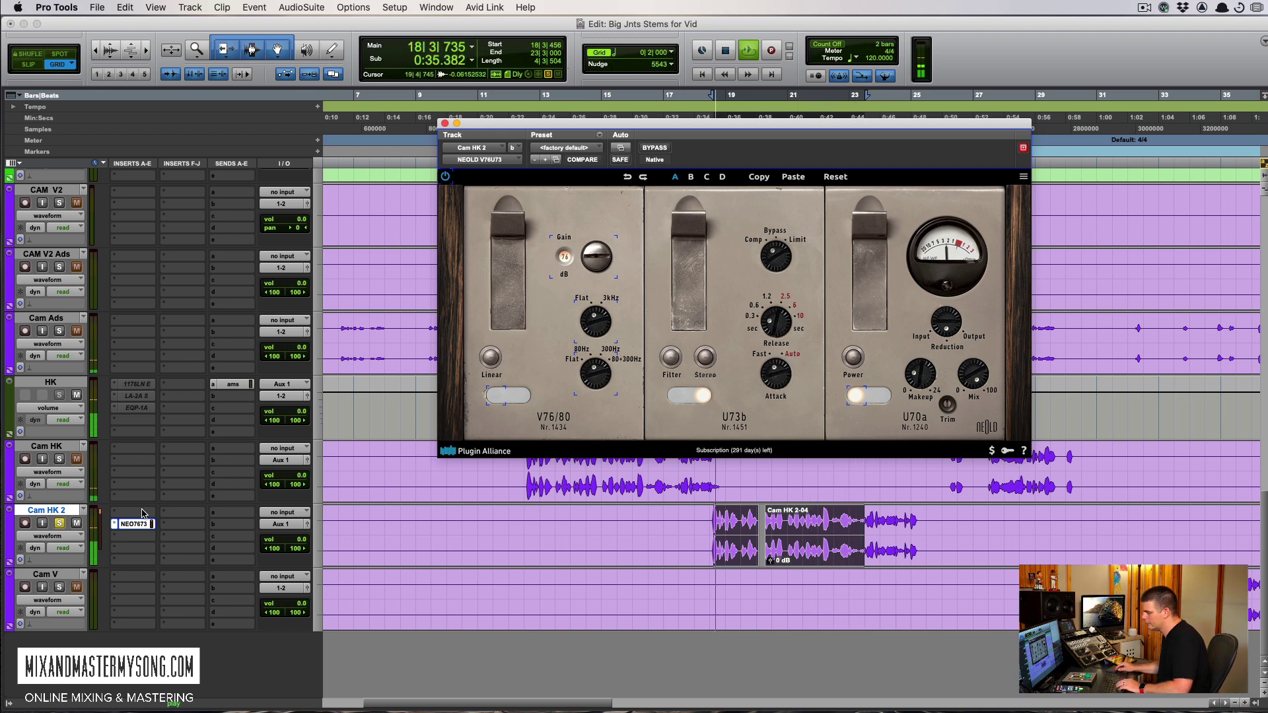
key("space")
Insert a Trim plugin ahead of NEOLD on Cam HK 2 and set its gain to +6.0 dB
left_click(142, 513)
left_click(159, 460)
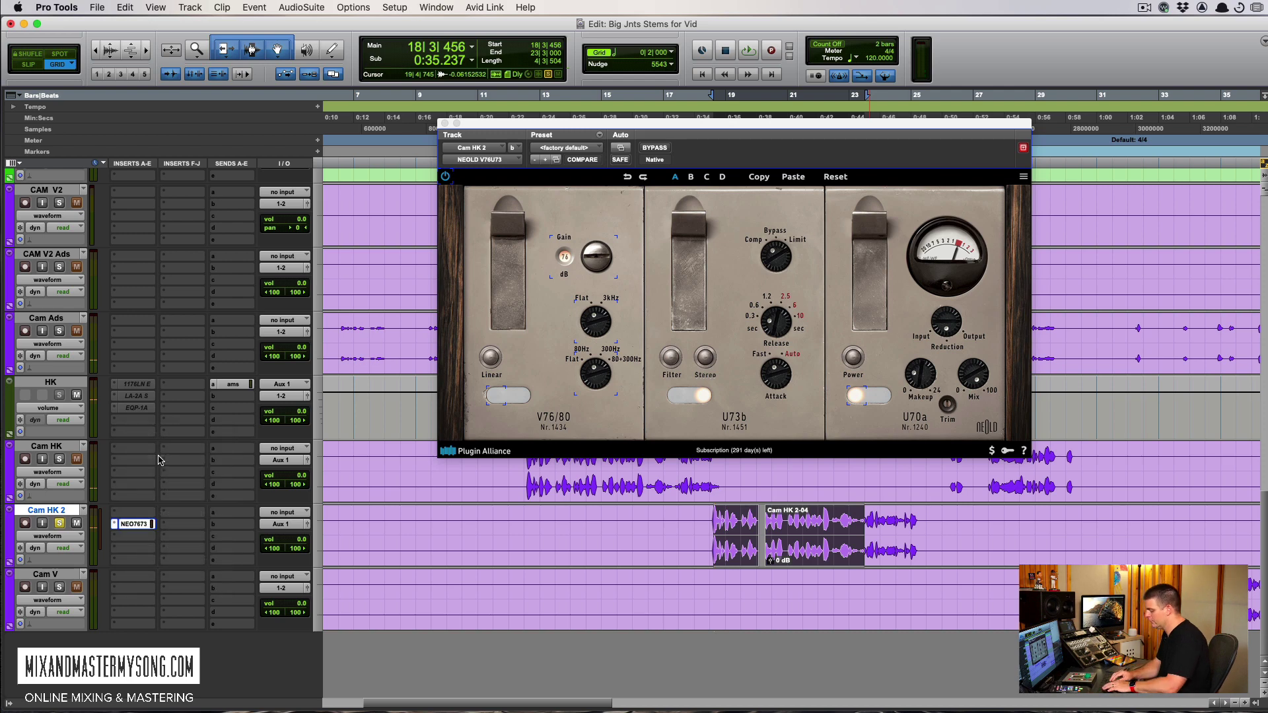
type("trim")
key("Return")
key("space")
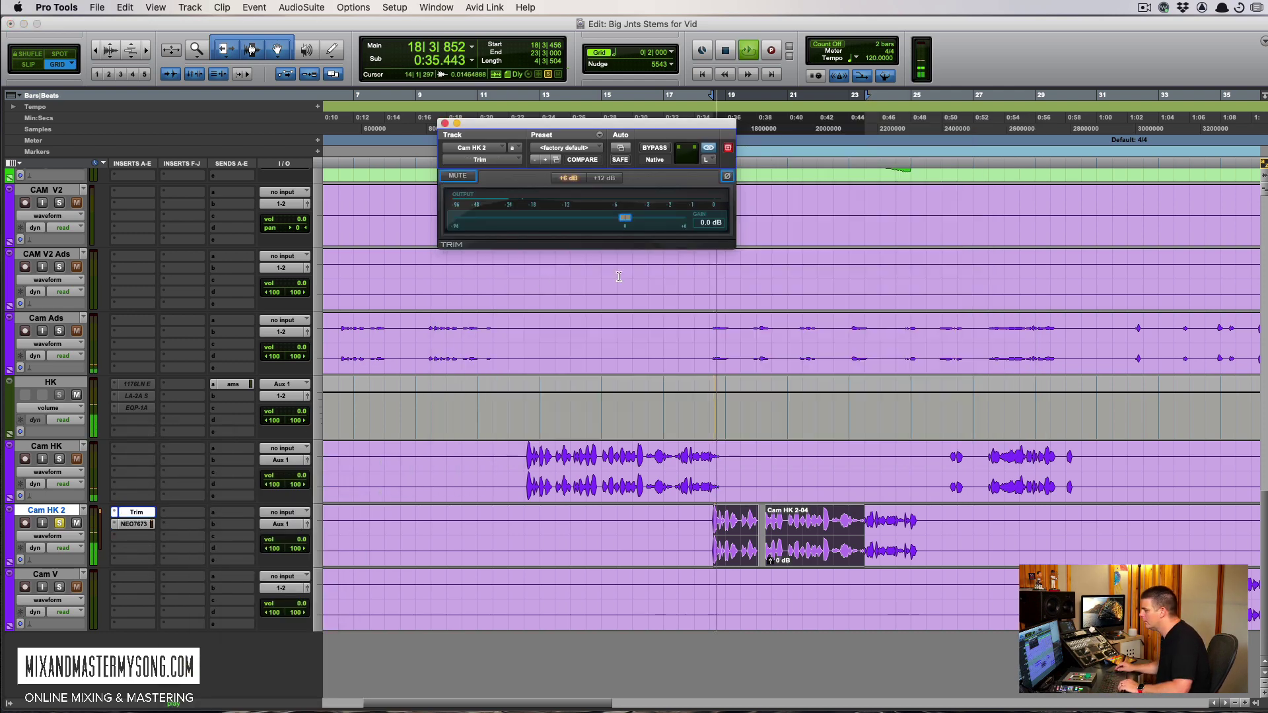
key("space")
left_click(707, 222)
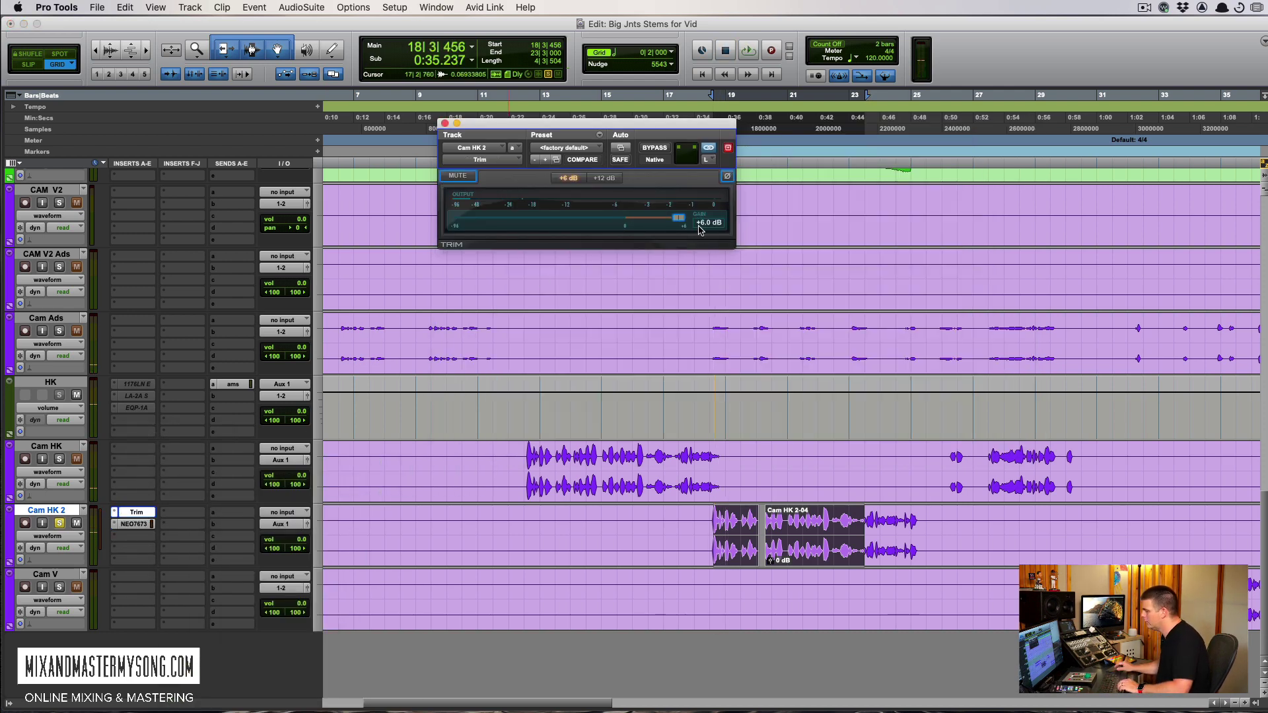
Reopen the Cam HK 2 NEOLD plugin and loop the vocal selection, comparing it bypassed and active
left_click(134, 523)
key("space")
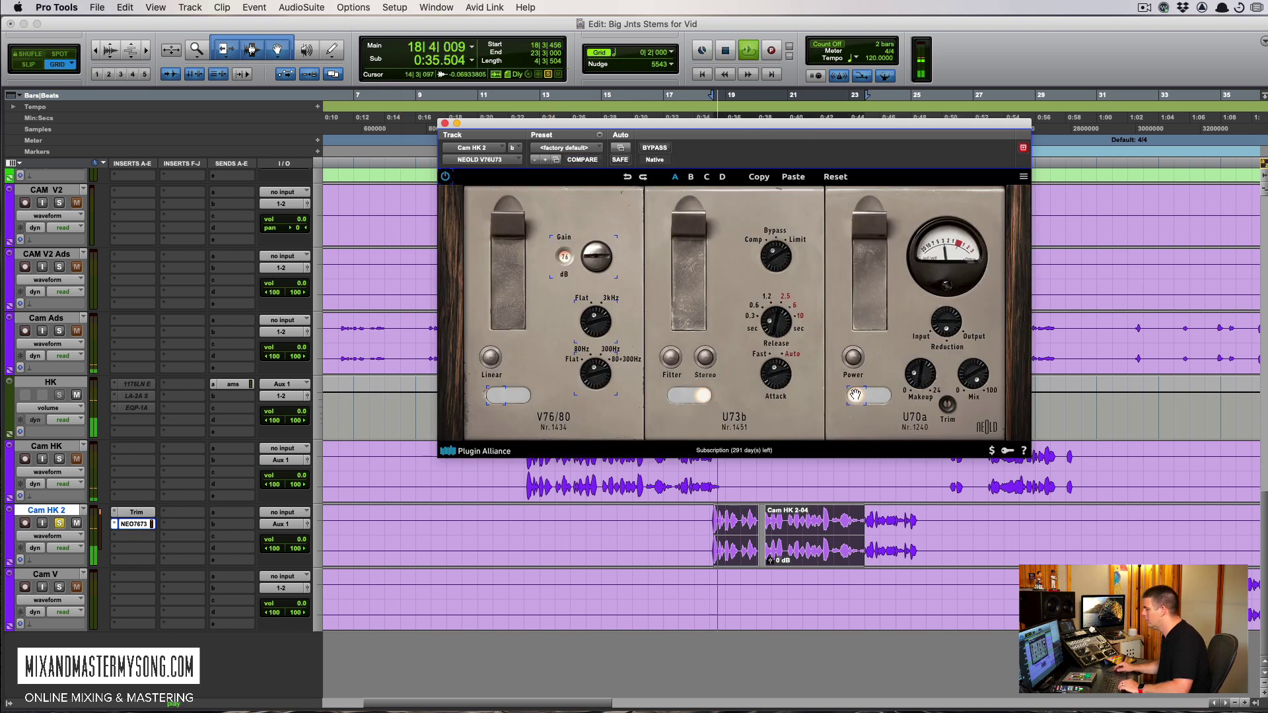
mouse_move(992, 375)
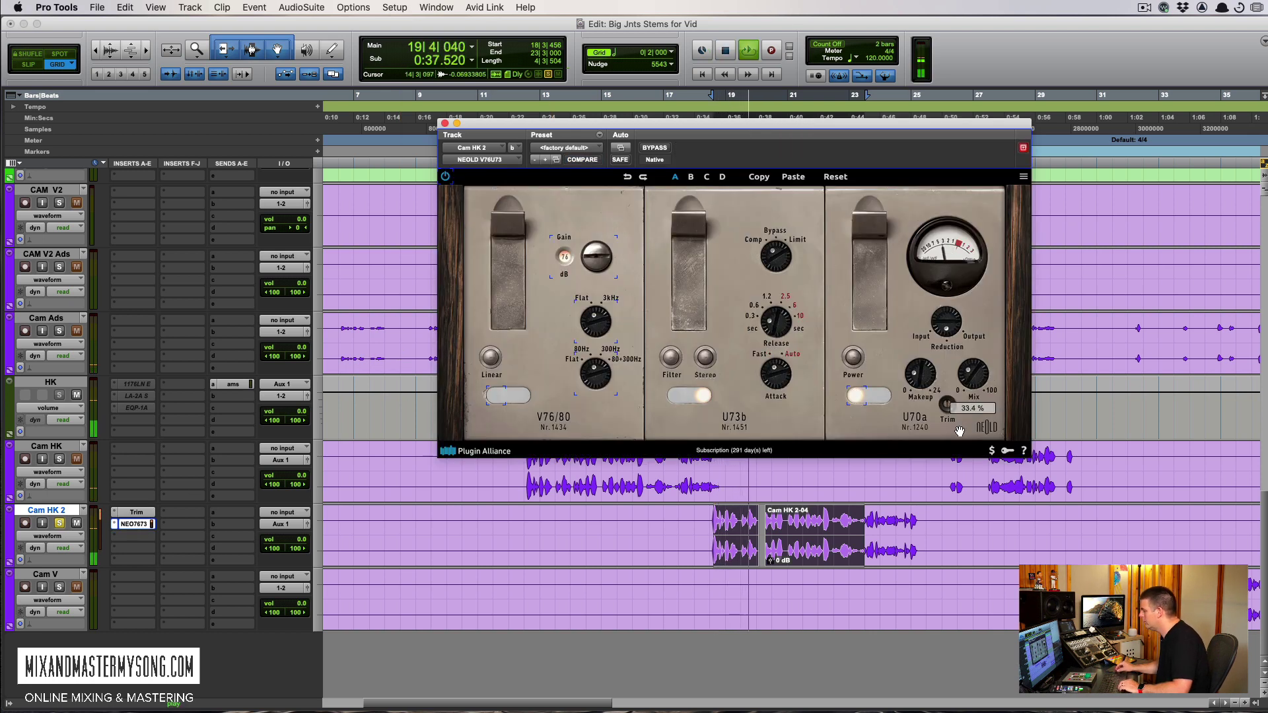
mouse_move(919, 381)
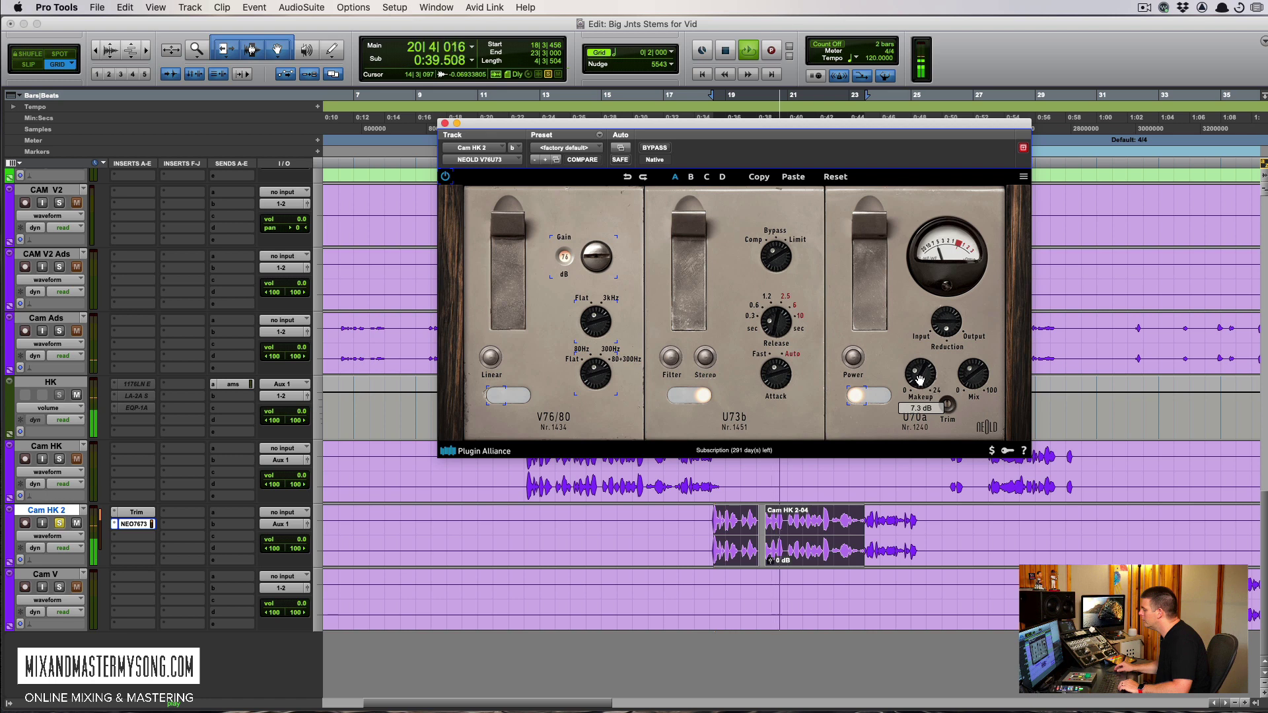
left_click(655, 148)
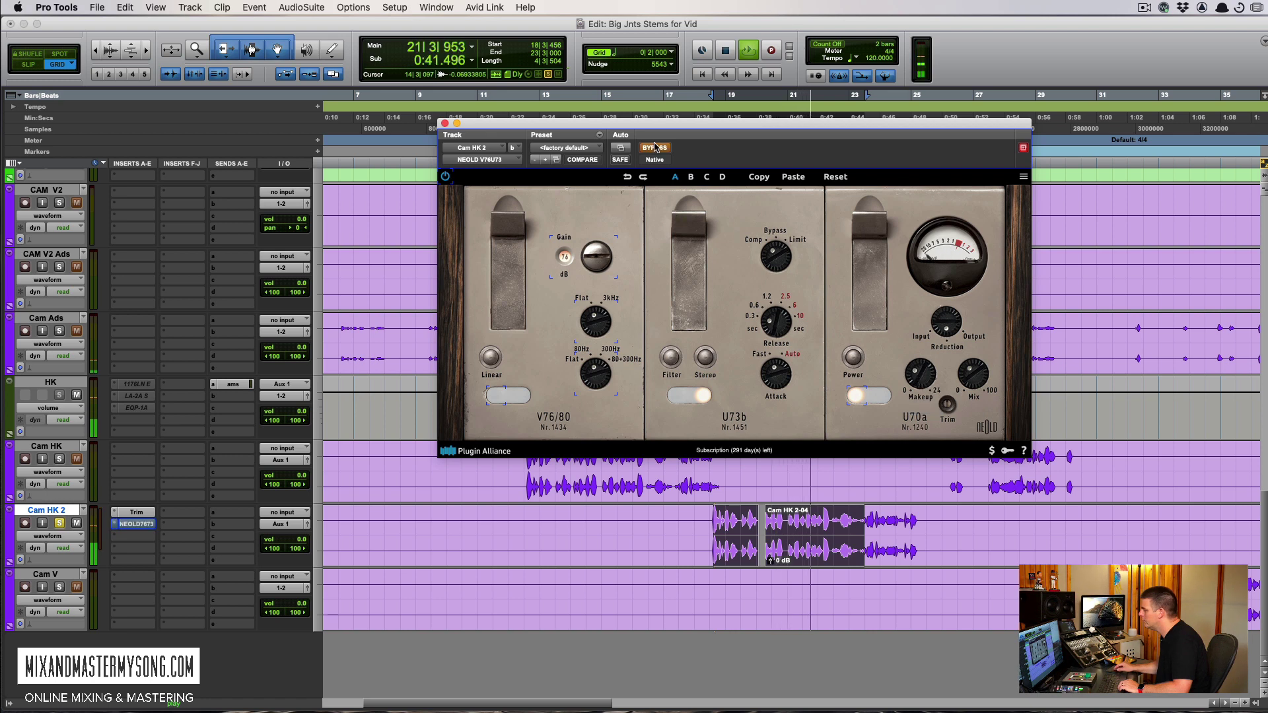
left_click(656, 148)
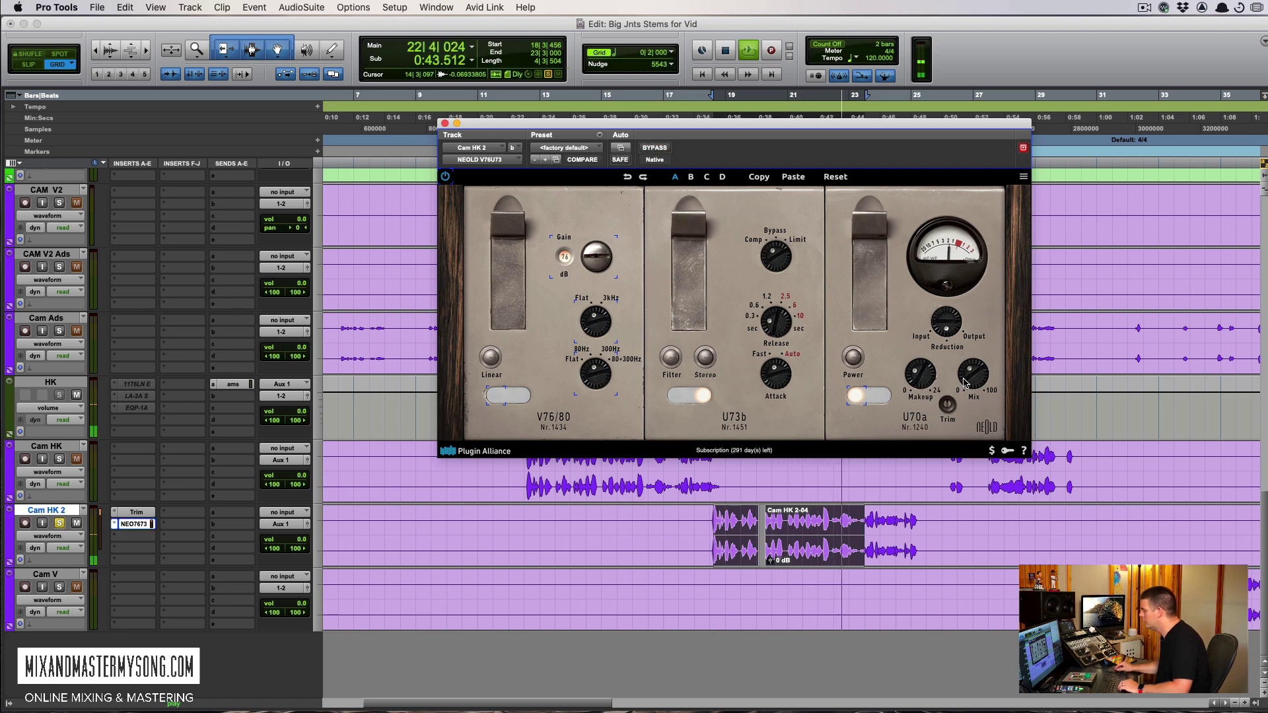
Lower the V76/80 gain on Cam HK 2 and compare the looping vocal with the plugin bypassed and active
mouse_move(926, 380)
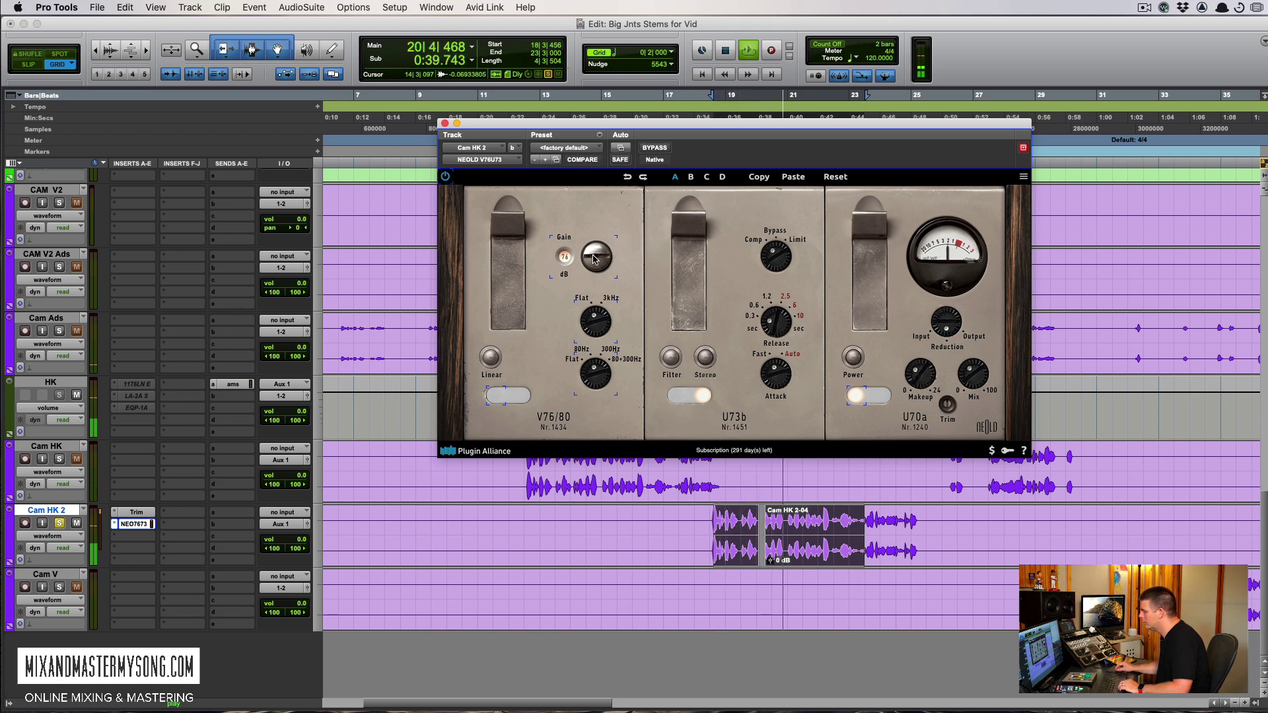
left_click_drag(595, 259, 591, 322)
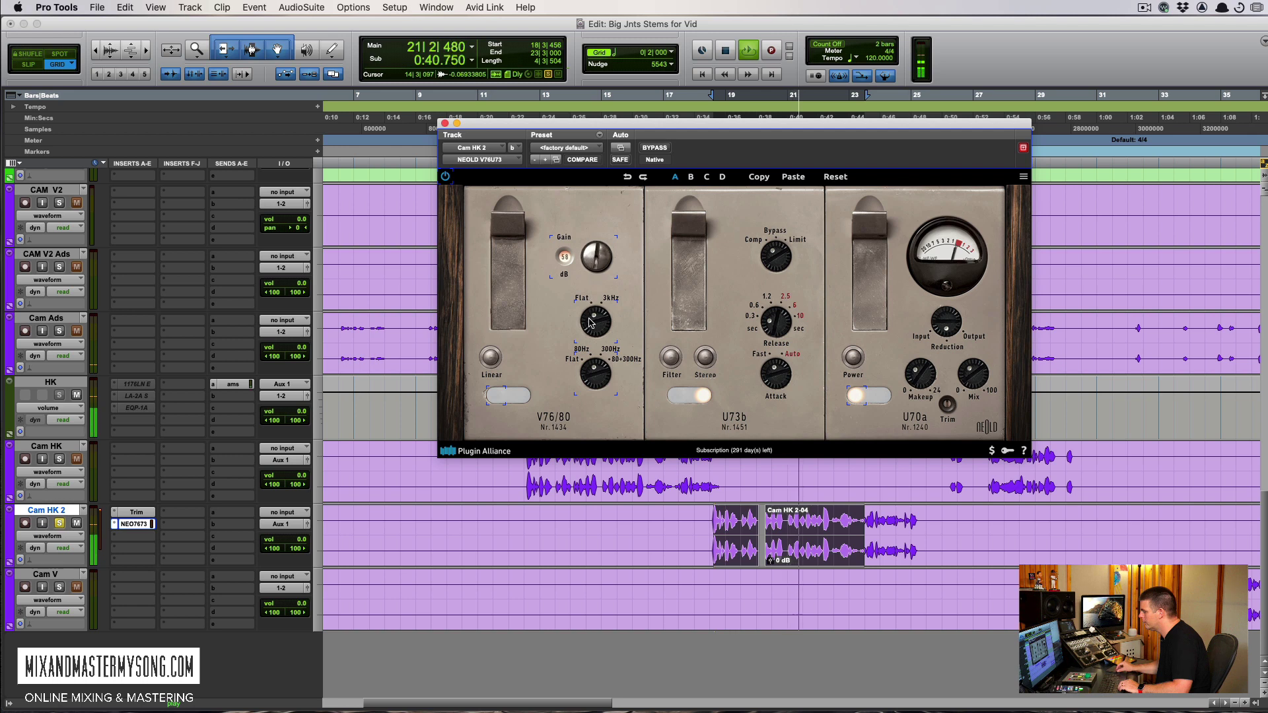
left_click(656, 148)
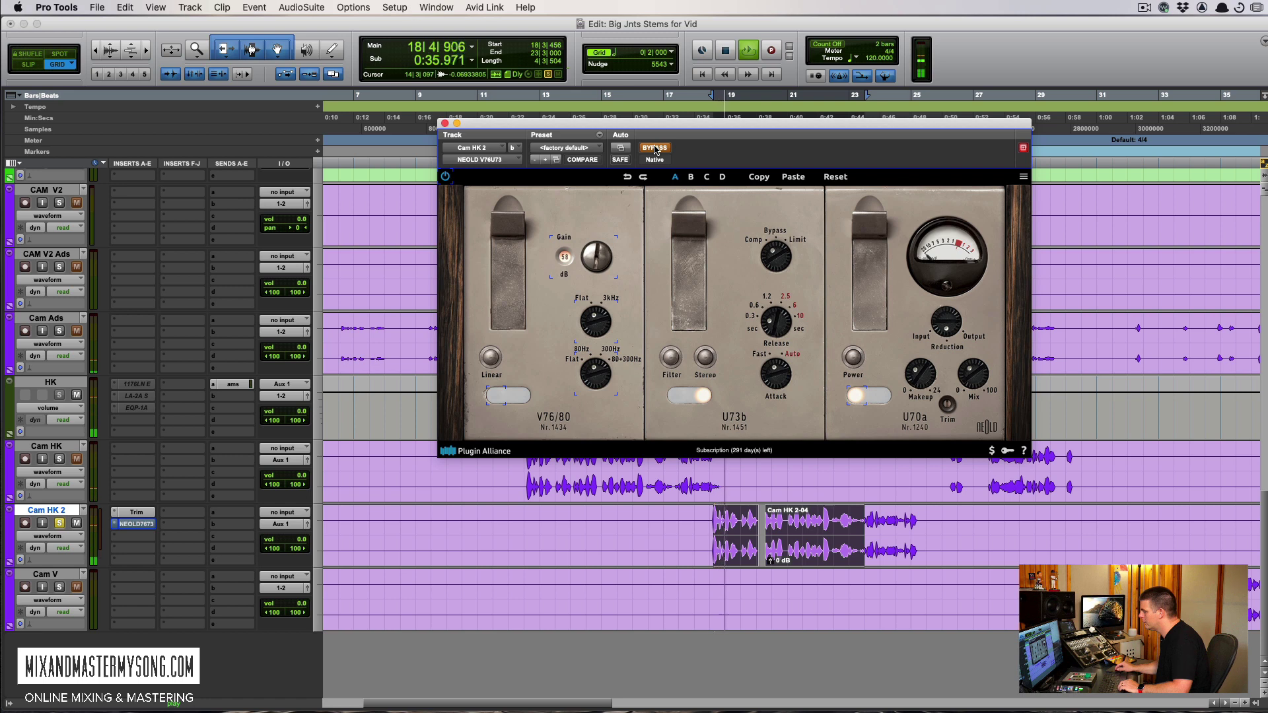
left_click(656, 148)
Raise the V76/80 gain on Cam HK 2, compare the vocal bypassed and active, leave the plugin active, and stop playback
left_click_drag(596, 259, 598, 212)
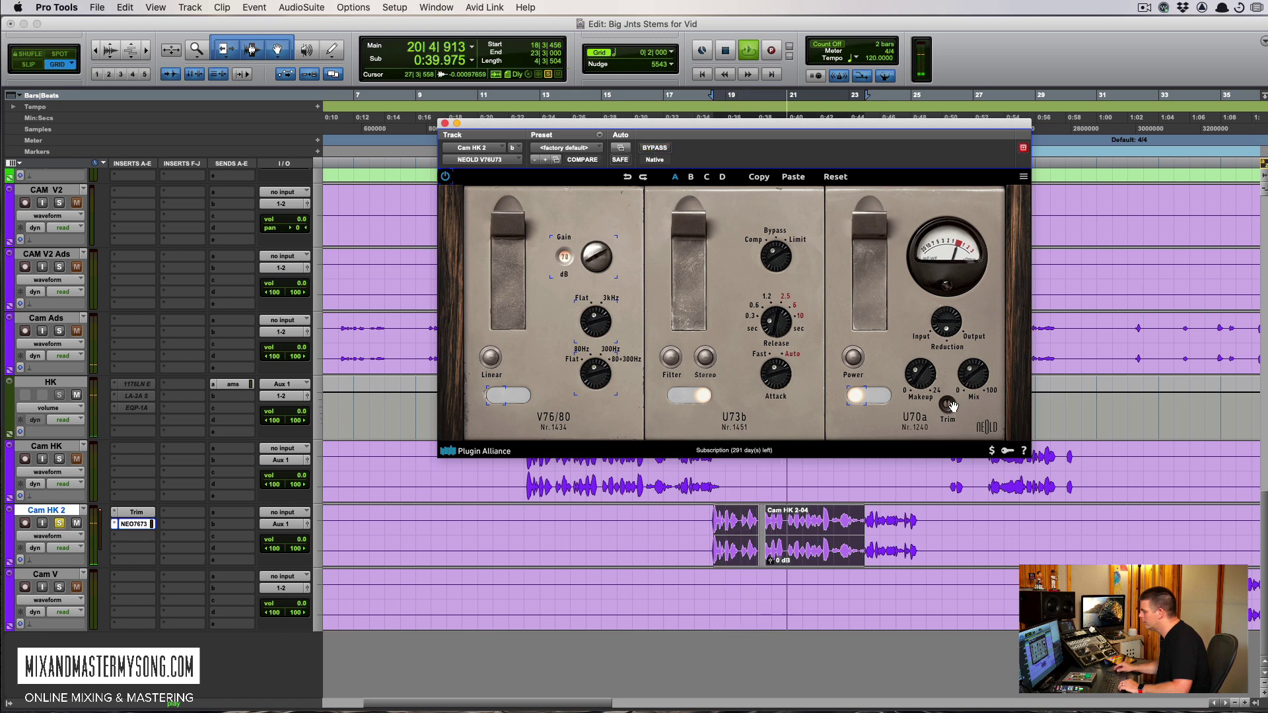
left_click_drag(599, 259, 601, 250)
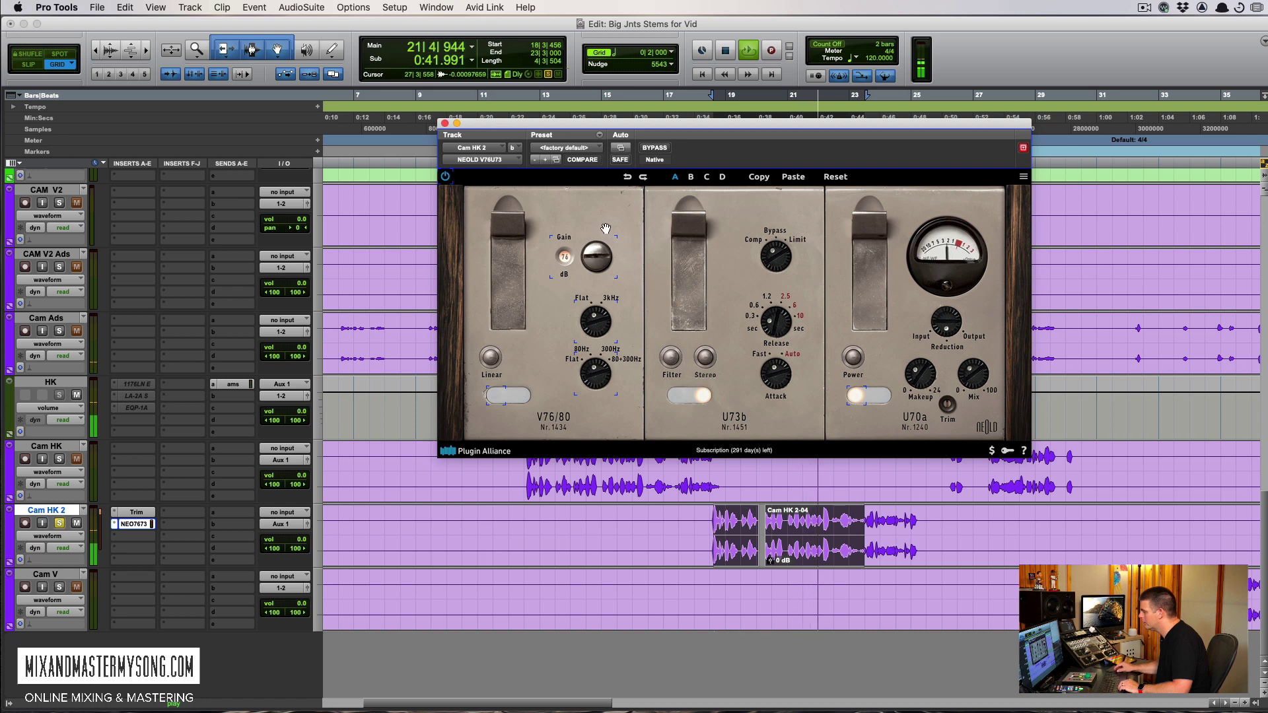
left_click(666, 148)
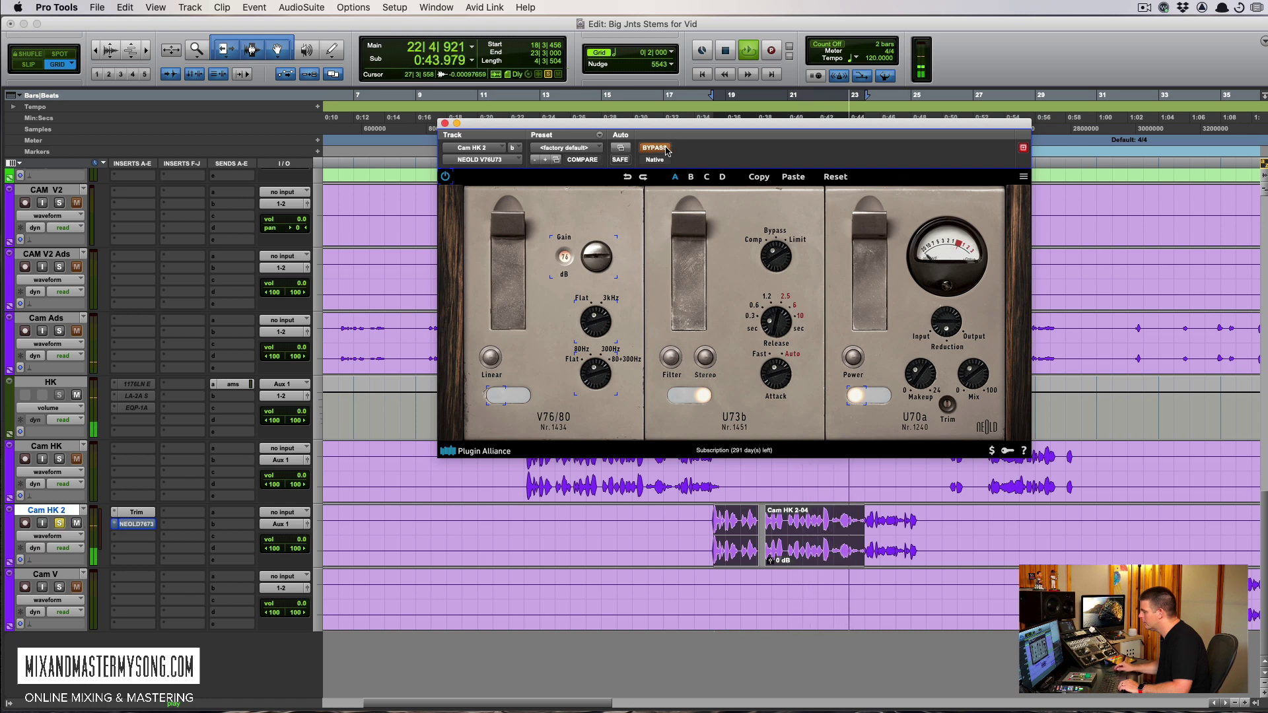
left_click(666, 149)
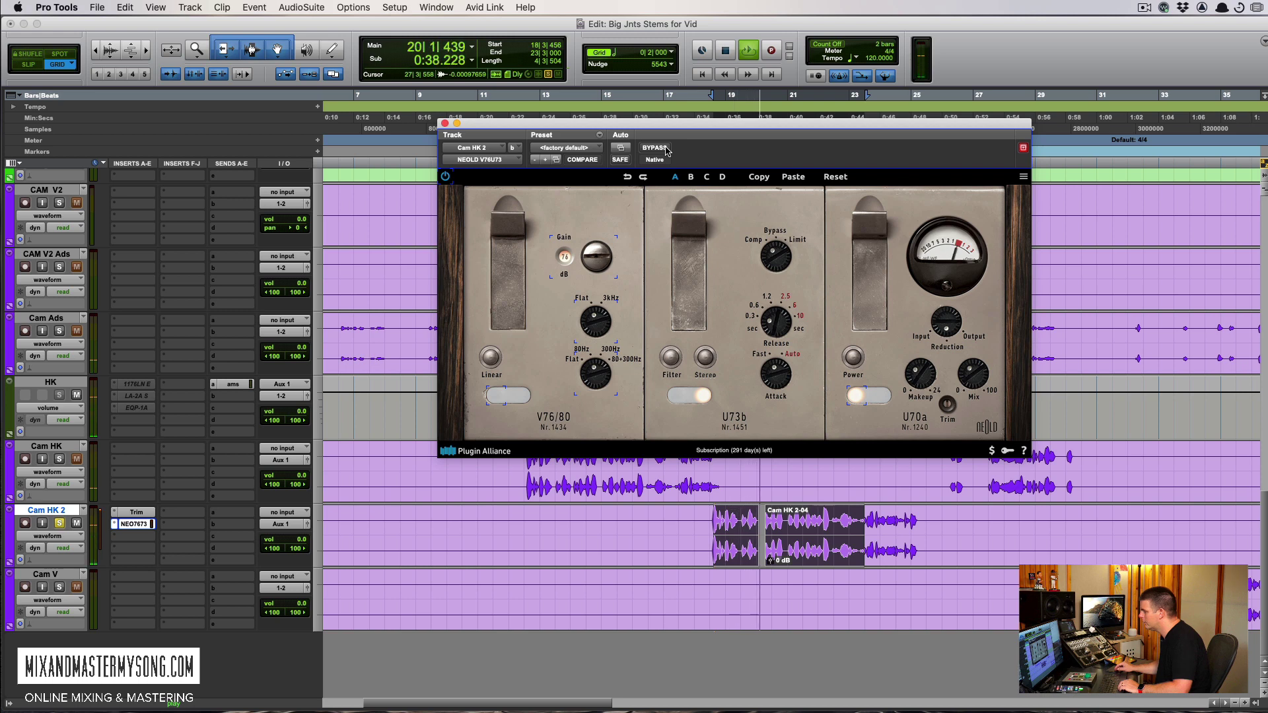
key("space")
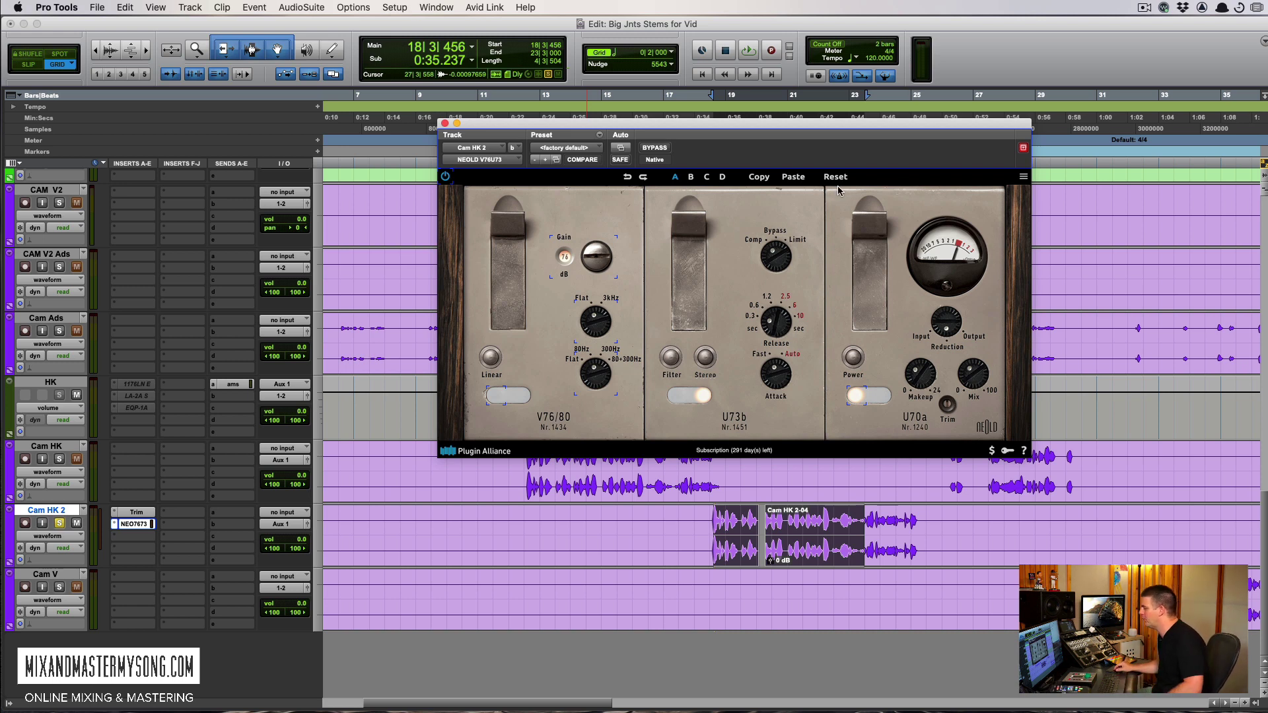
left_click_drag(744, 161, 668, 159)
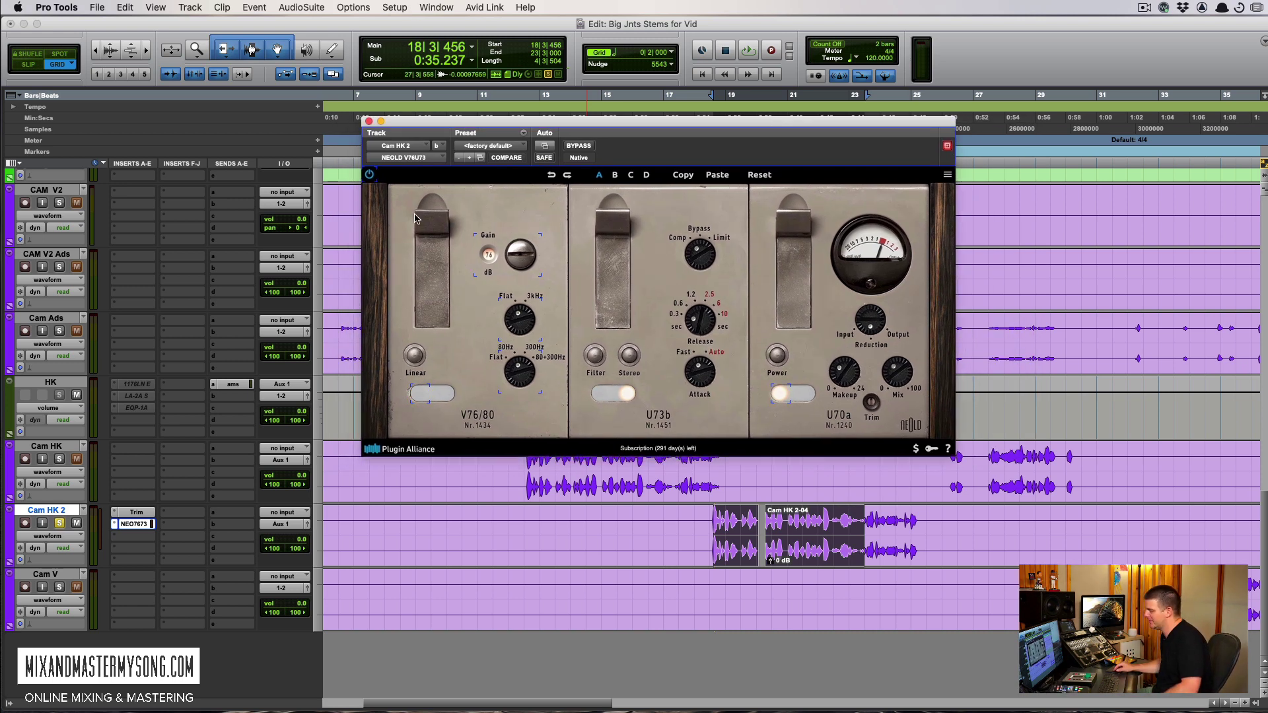
left_click_drag(713, 128, 789, 129)
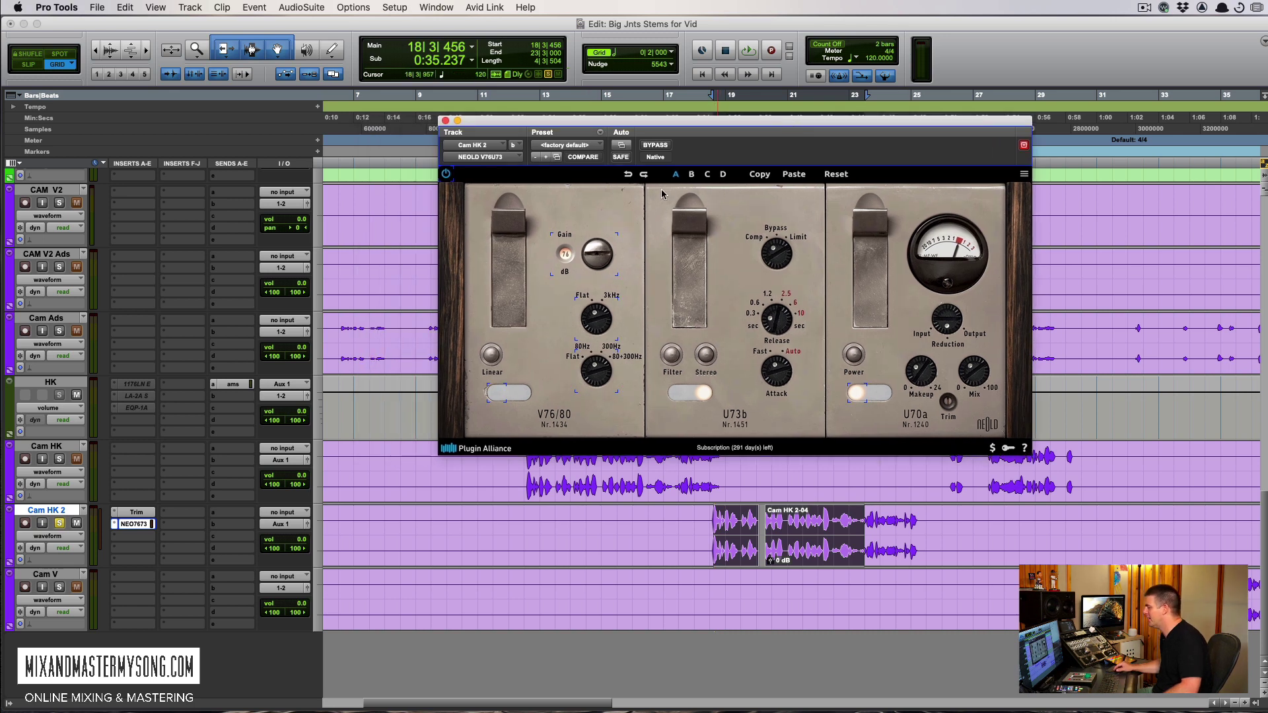